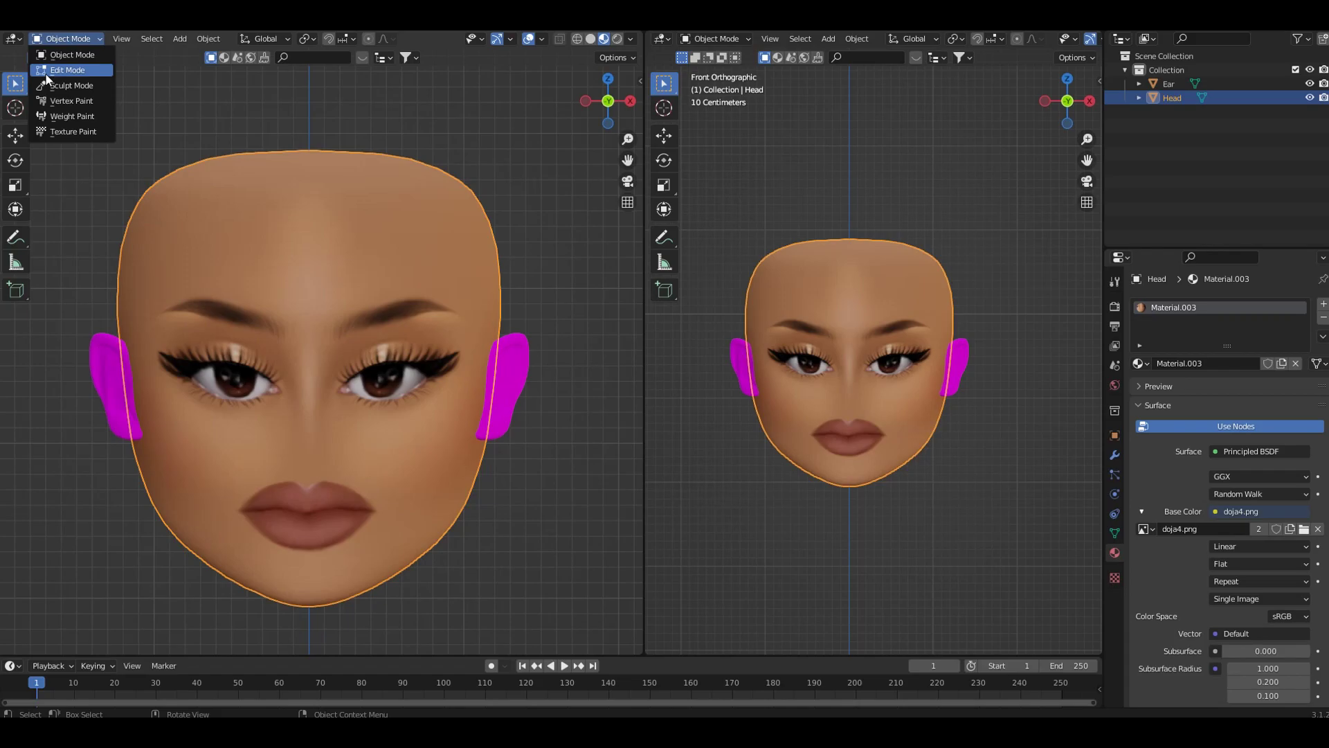
# - Put the head in Edit Mode and show all its UVs selected in a UV Editor on the right
pyautogui.click(46, 74)
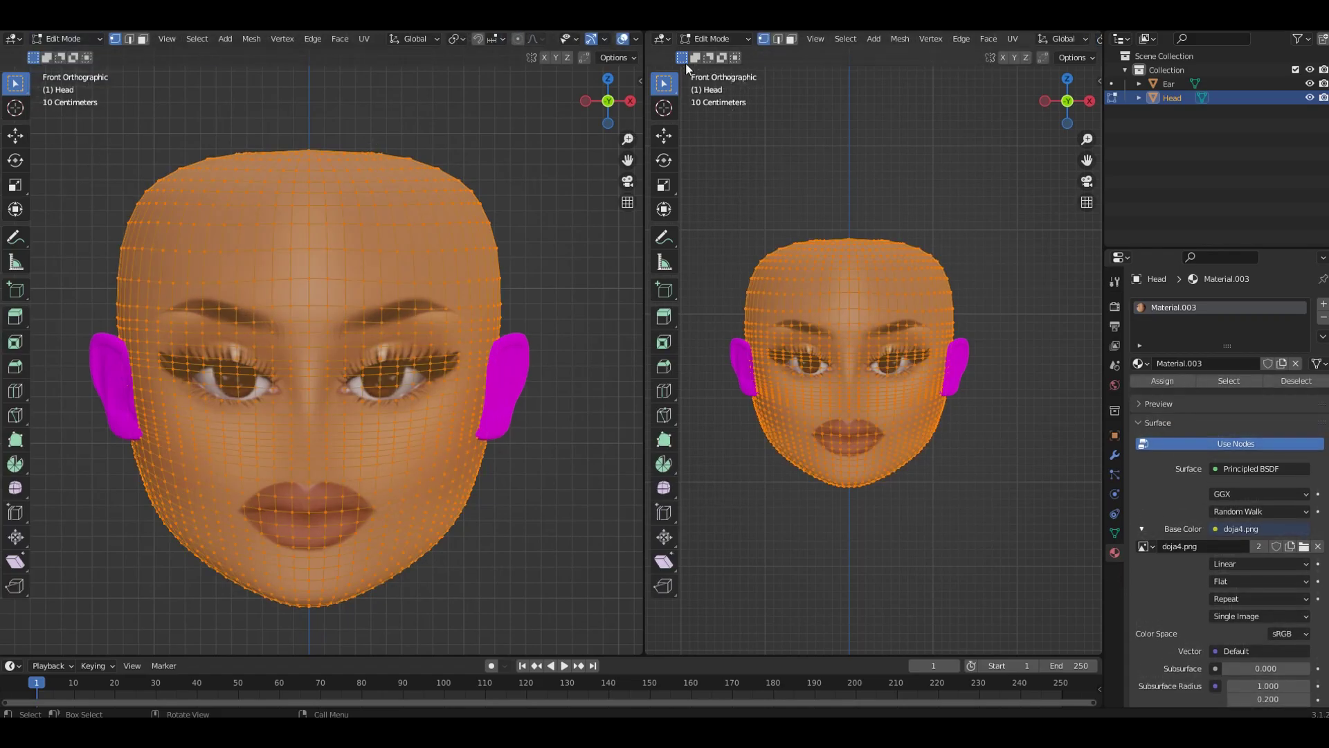
pyautogui.click(664, 39)
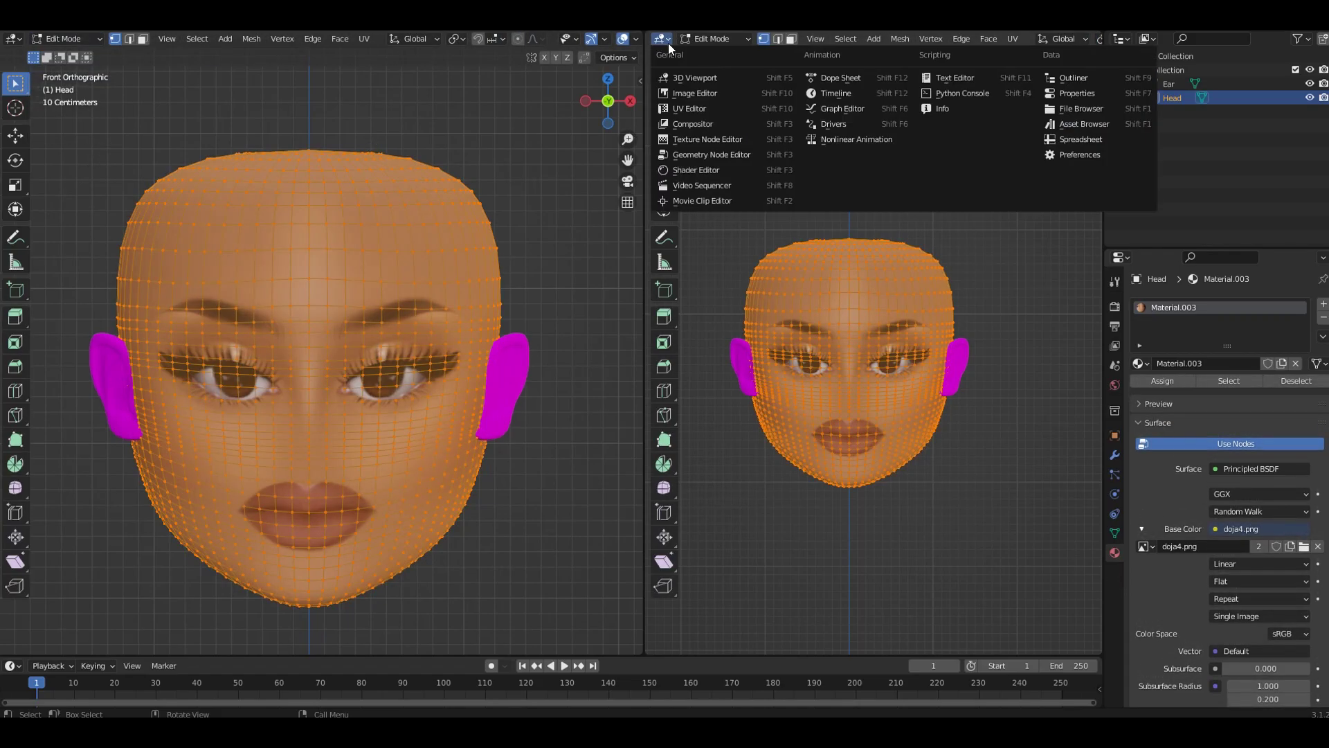
pyautogui.click(695, 109)
pyautogui.scroll(1, 884, 186)
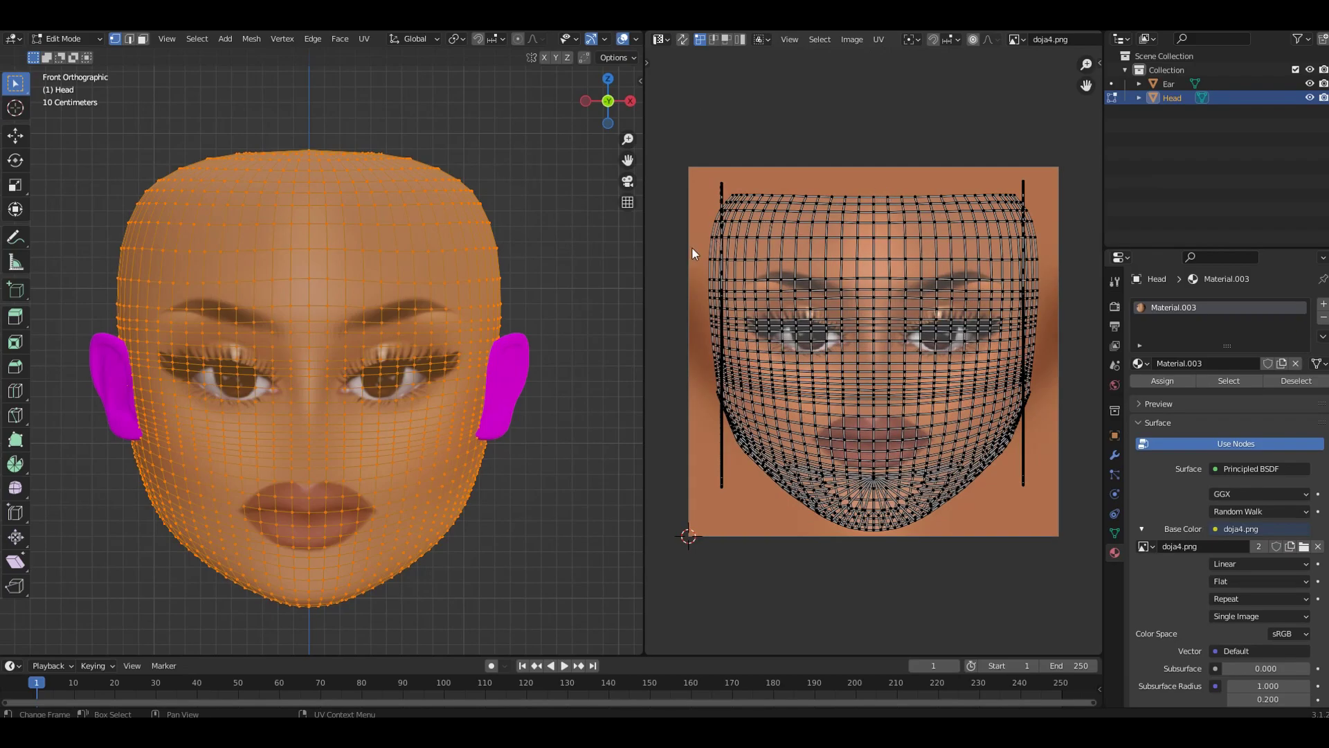
pyautogui.moveTo(643, 255); pyautogui.dragTo(633, 254)
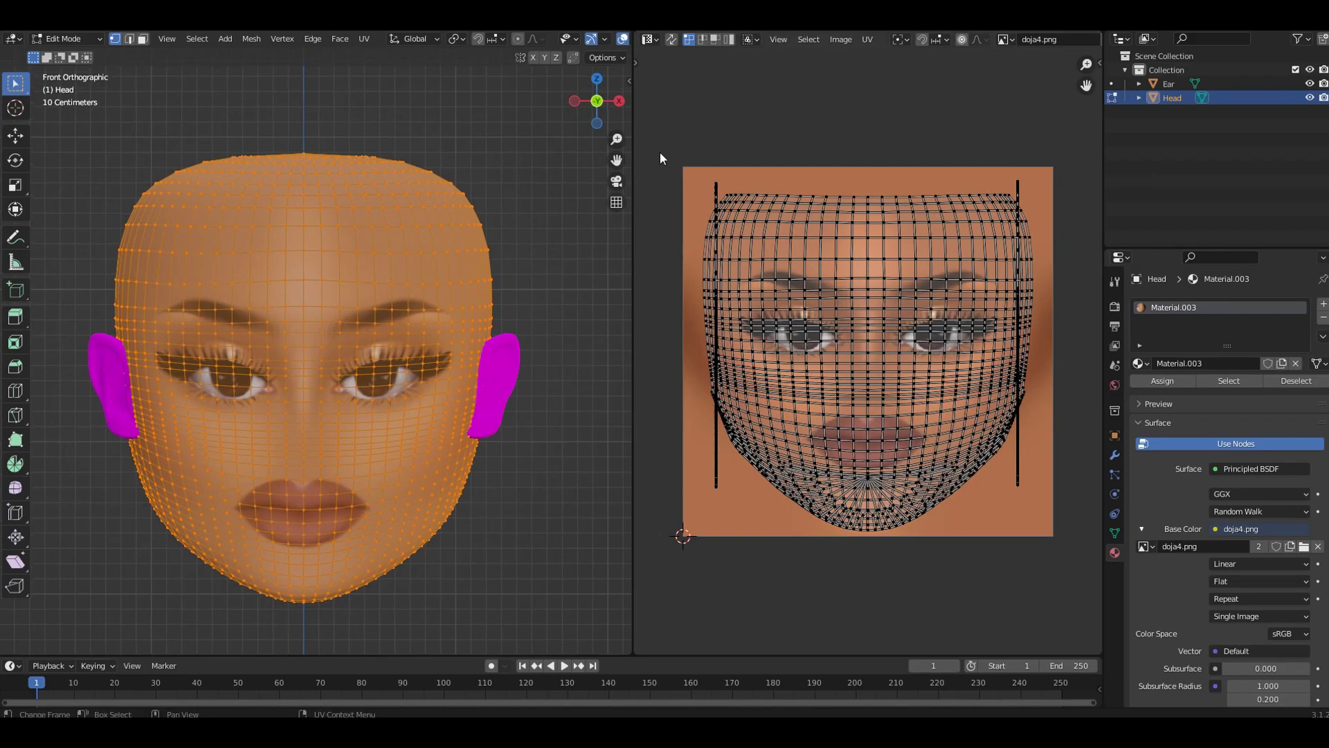
pyautogui.moveTo(663, 133); pyautogui.dragTo(824, 325)
pyautogui.moveTo(724, 193); pyautogui.dragTo(1069, 558)
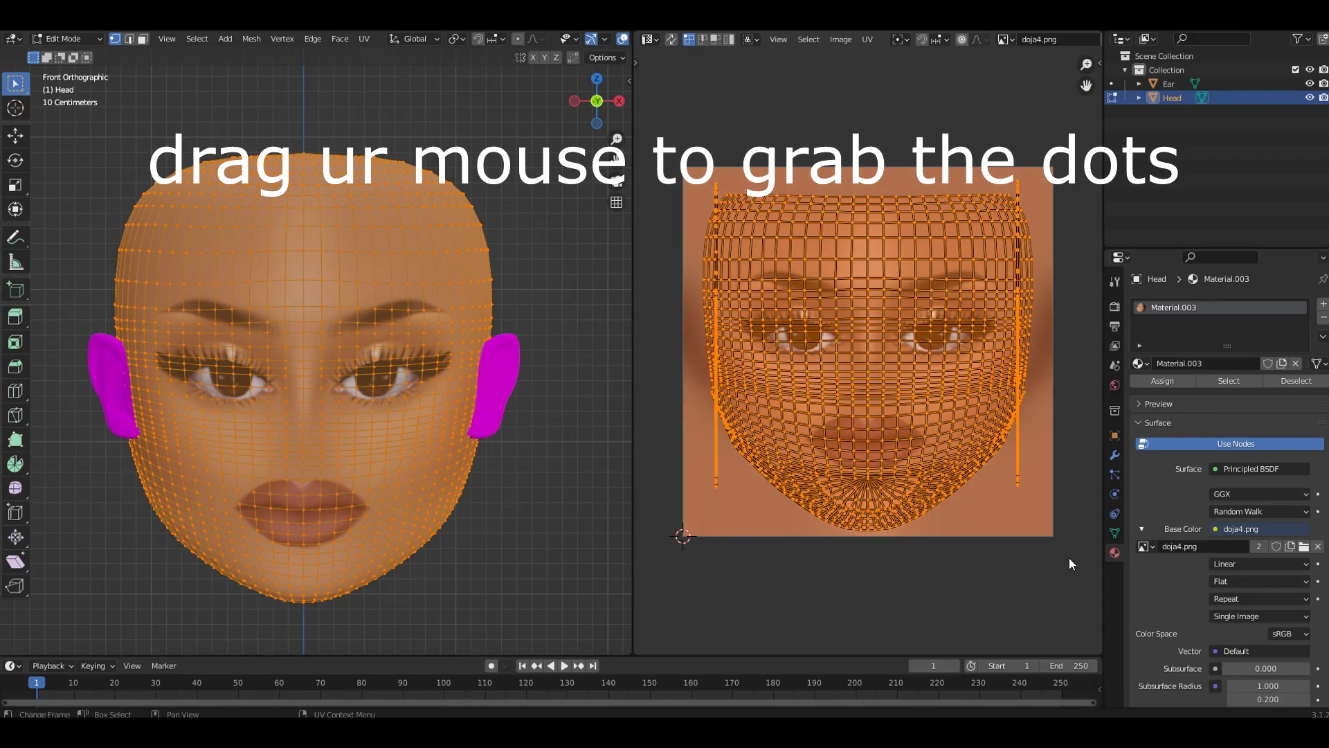
pyautogui.click(621, 42)
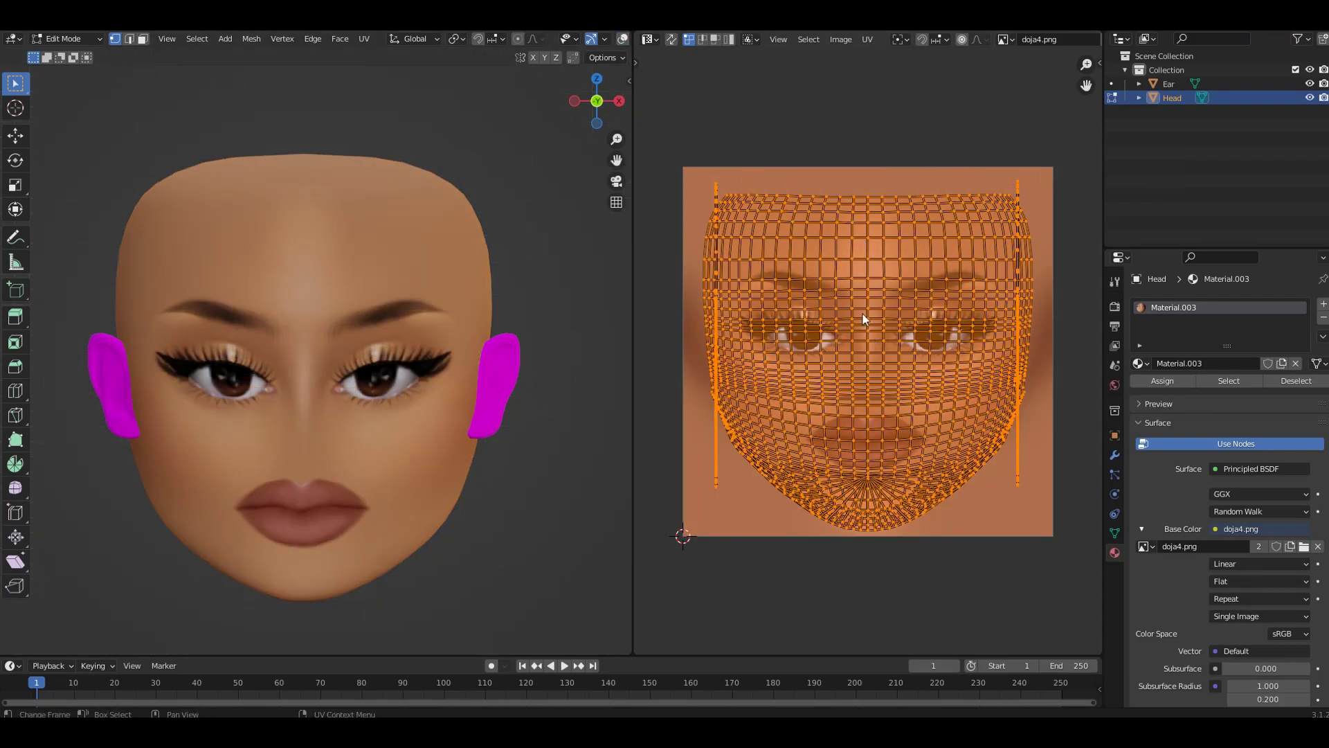
# - Enlarge and shift the UV layout vertically so the eyes and lips align with doja4.png
pyautogui.press('g')
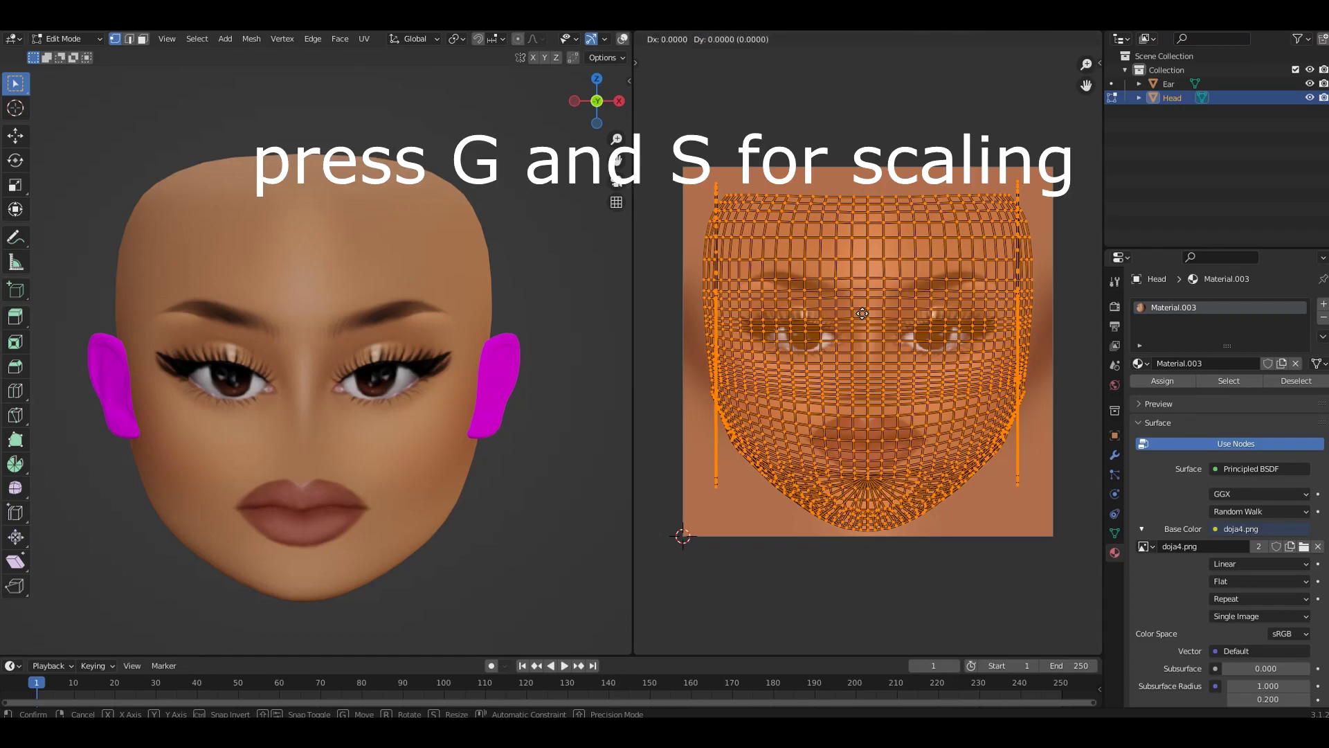
pyautogui.press('s')
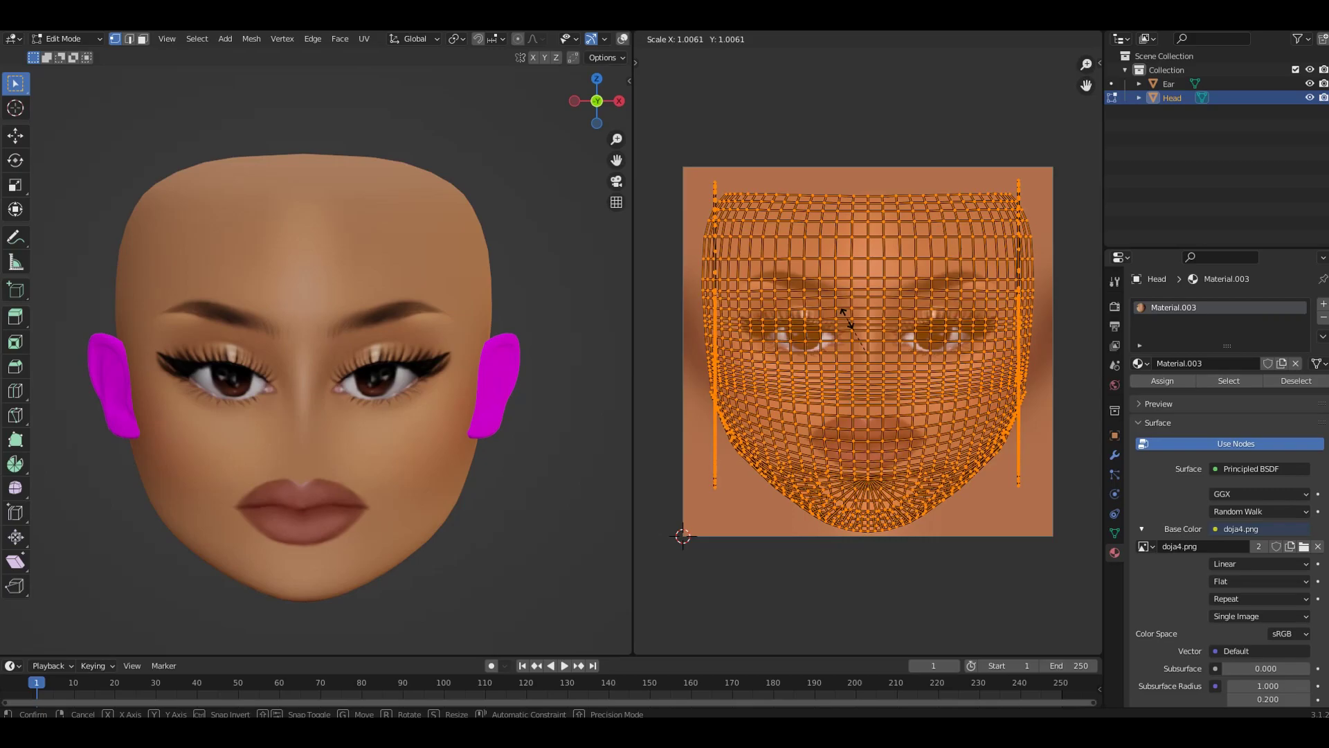
pyautogui.click(847, 320)
pyautogui.press('g')
pyautogui.press('y')
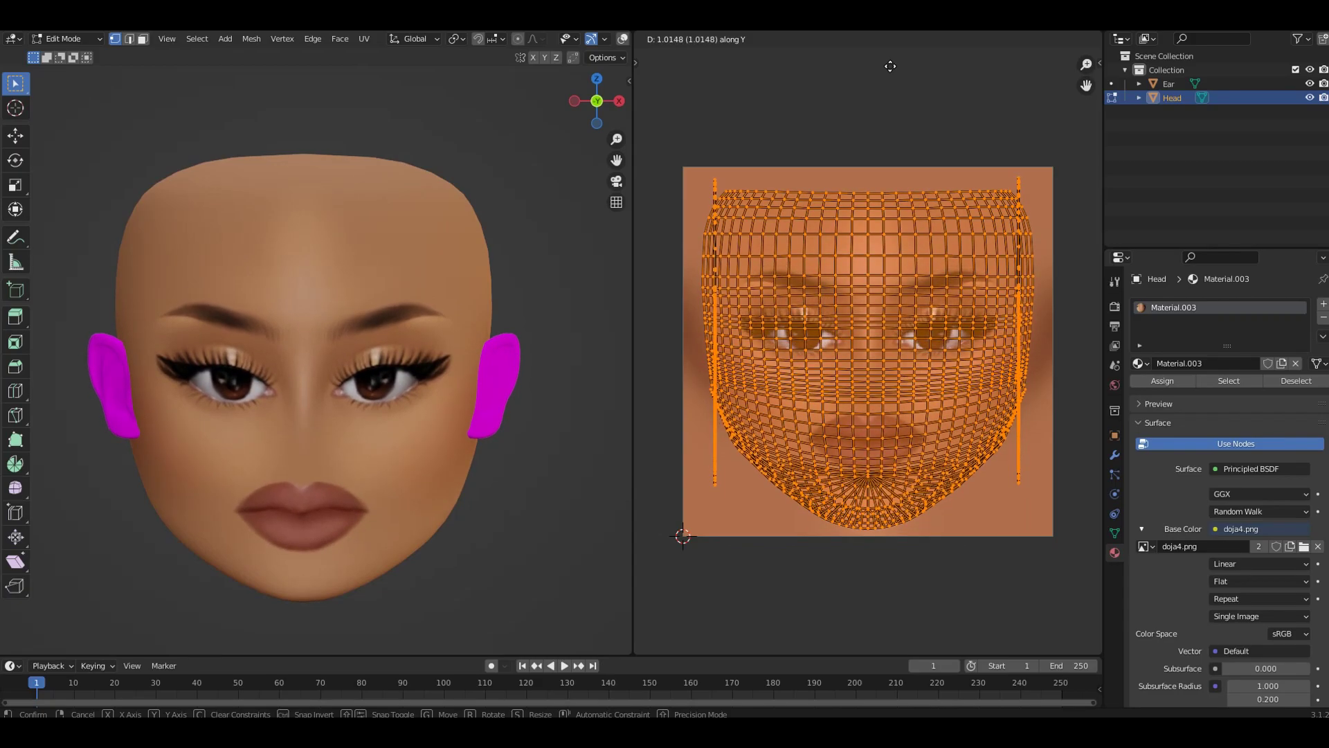
pyautogui.click(890, 66)
pyautogui.press('s')
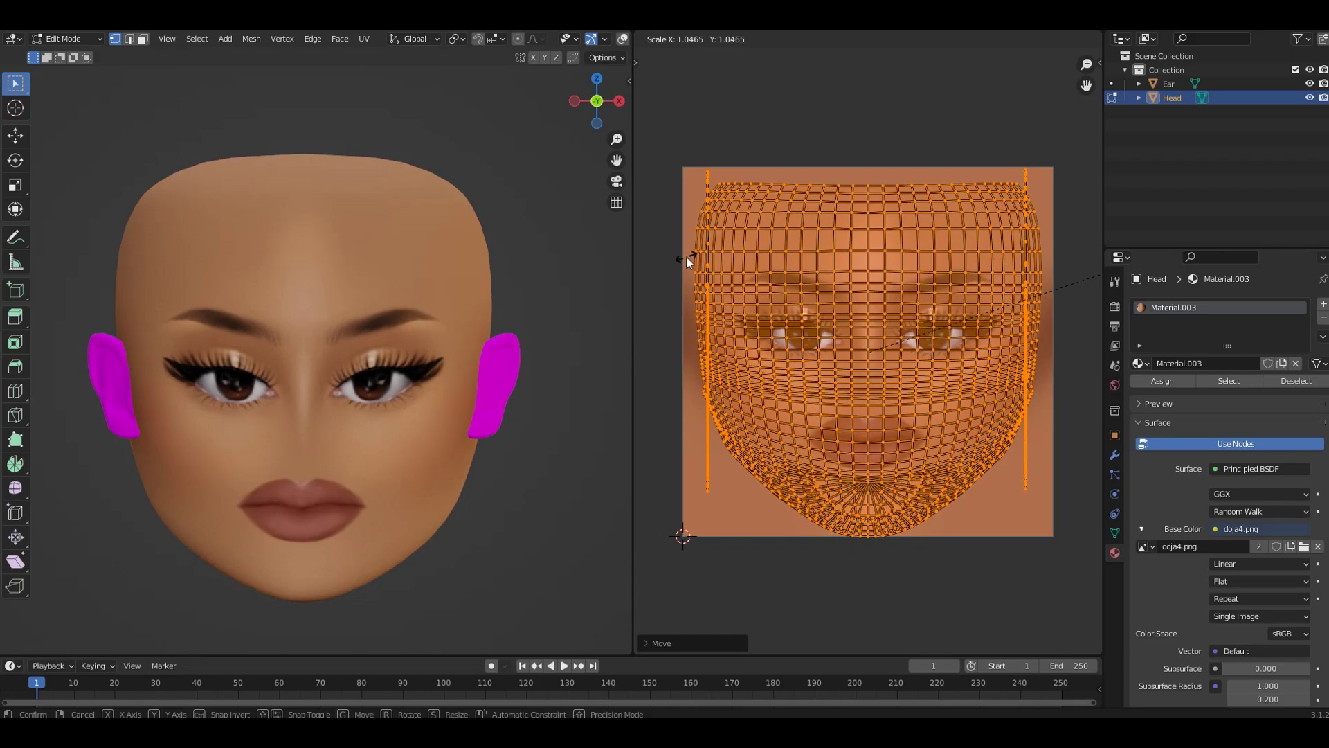
pyautogui.click(687, 256)
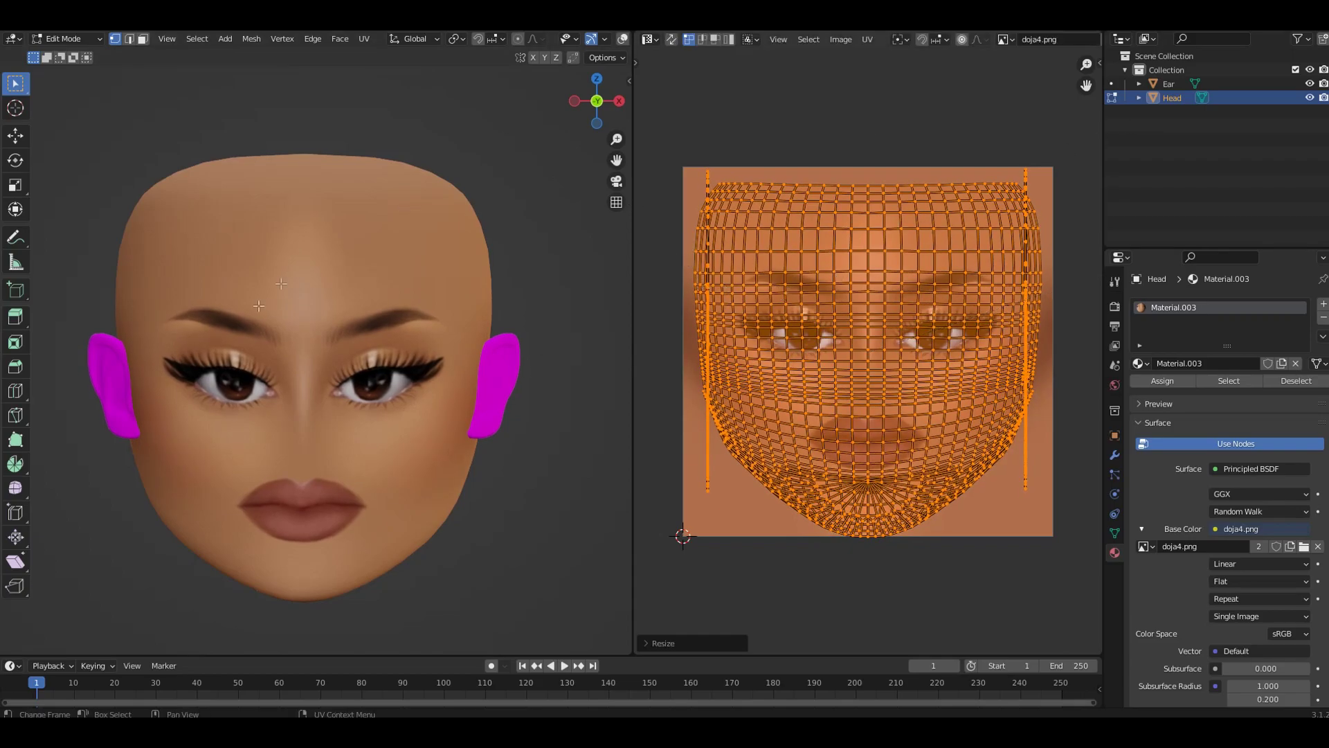
pyautogui.click(49, 40)
# - In Object Mode, select the Ear and replace its base colour image with earsmain.png
pyautogui.click(59, 50)
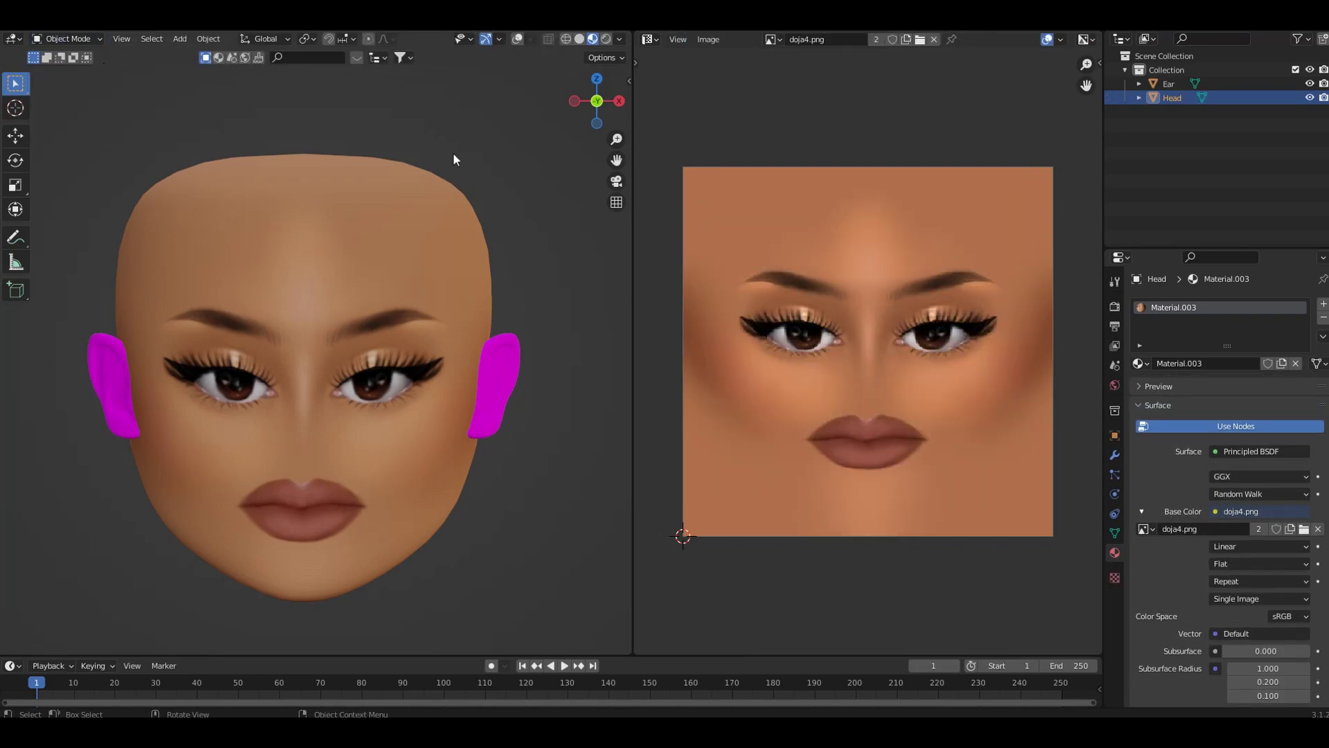
pyautogui.click(454, 159)
pyautogui.click(1172, 85)
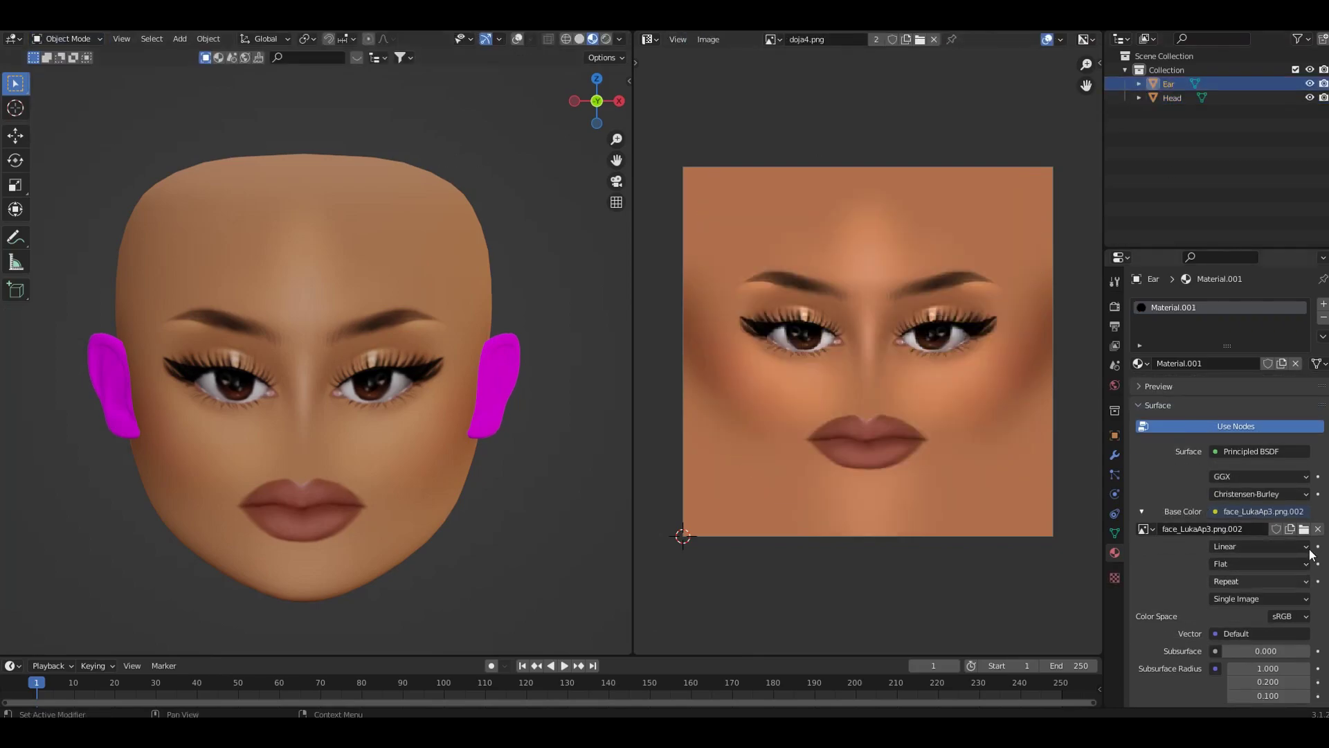
pyautogui.click(1318, 529)
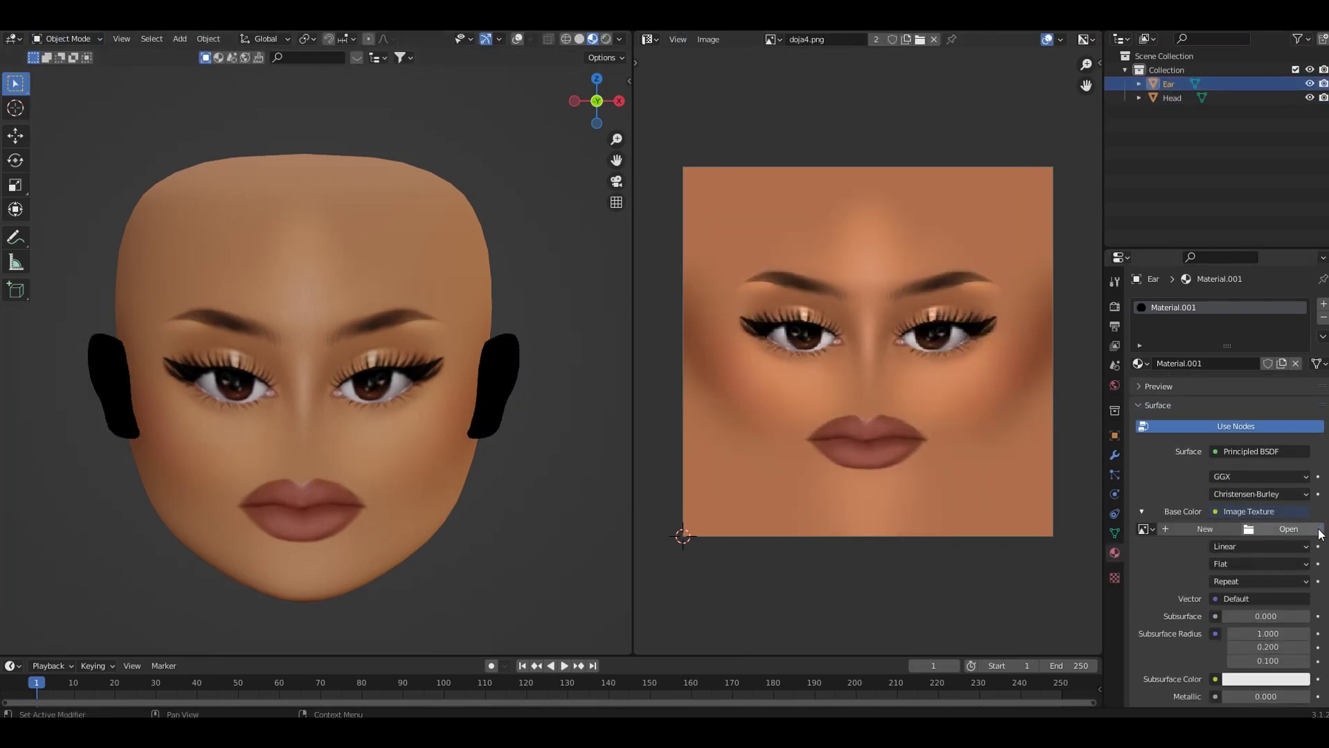
pyautogui.scroll(-4, 1249, 602)
pyautogui.scroll(3, 1253, 547)
pyautogui.click(1277, 500)
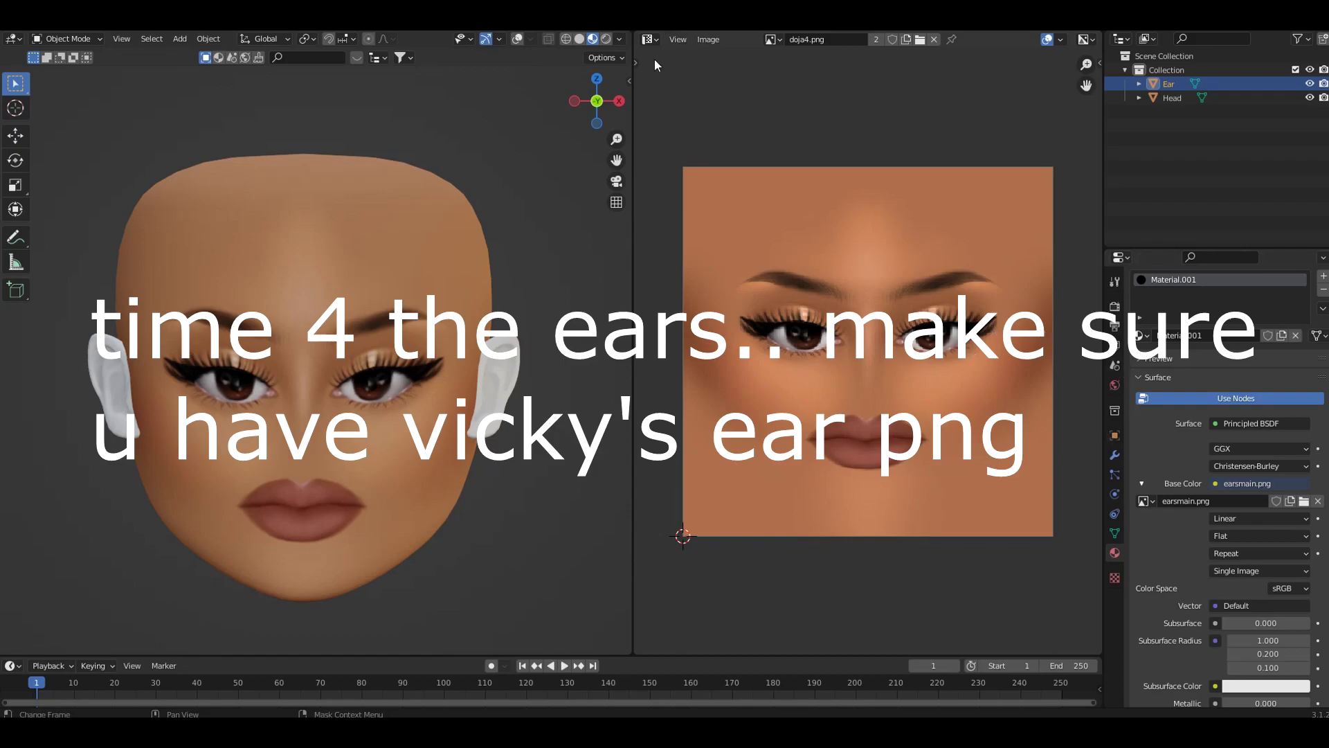
# - Split the image view vertically into two side-by-side areas
pyautogui.rightClick(630, 41)
pyautogui.click(579, 48)
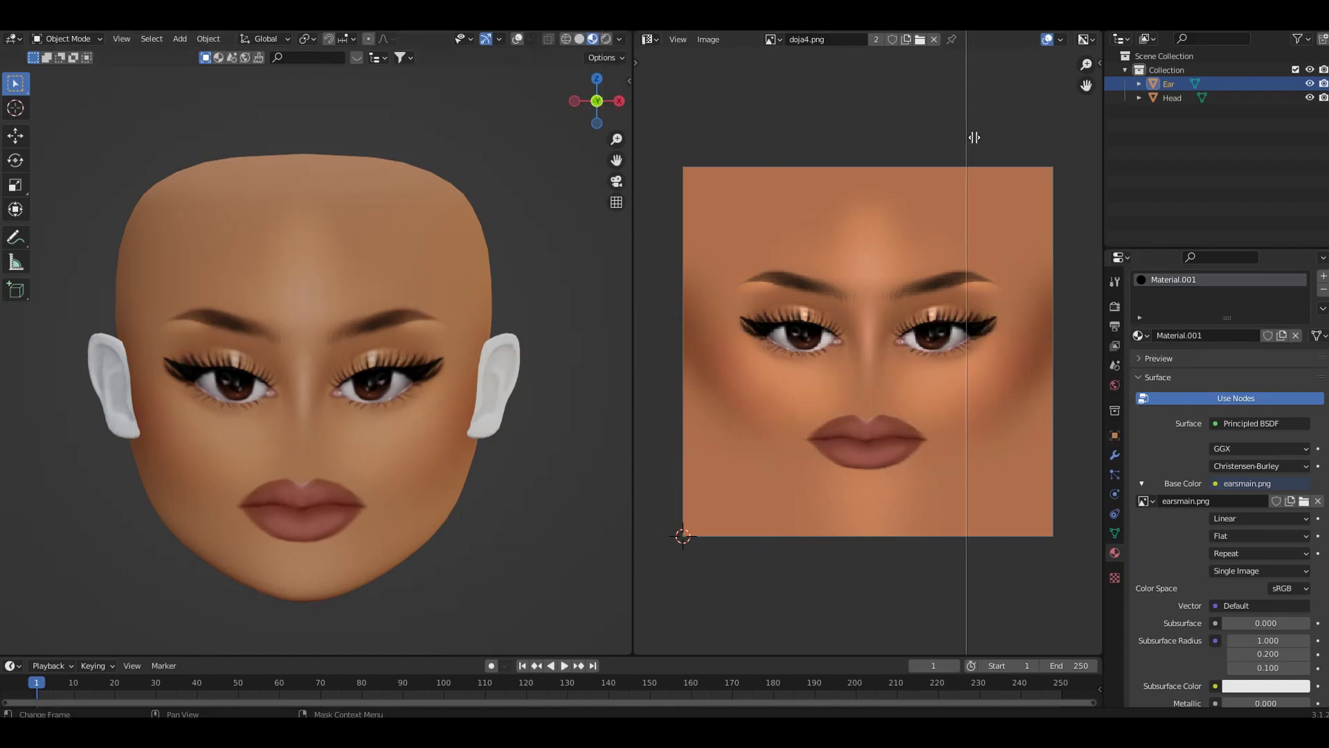
pyautogui.click(976, 137)
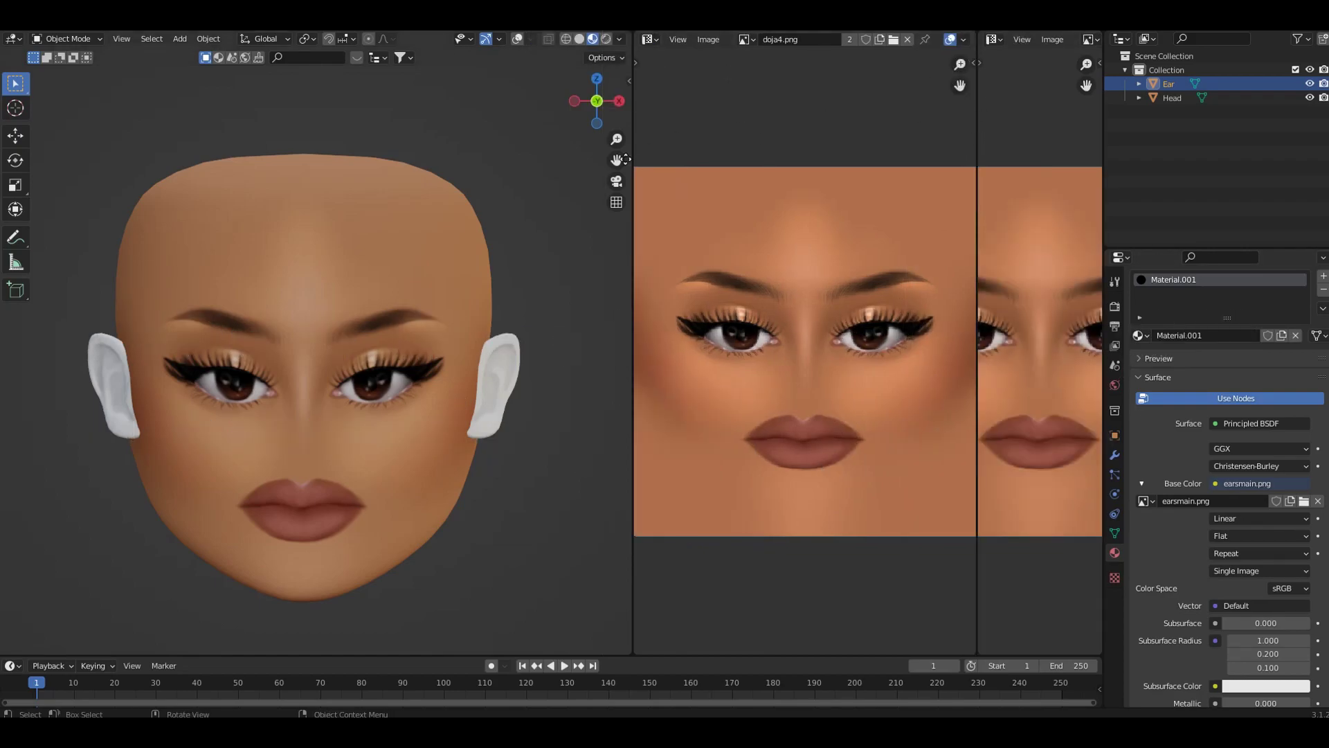
# - Widen the right area and turn it into a Shader Editor framing the Ear's Material.001 nodes
pyautogui.moveTo(632, 157); pyautogui.dragTo(521, 158)
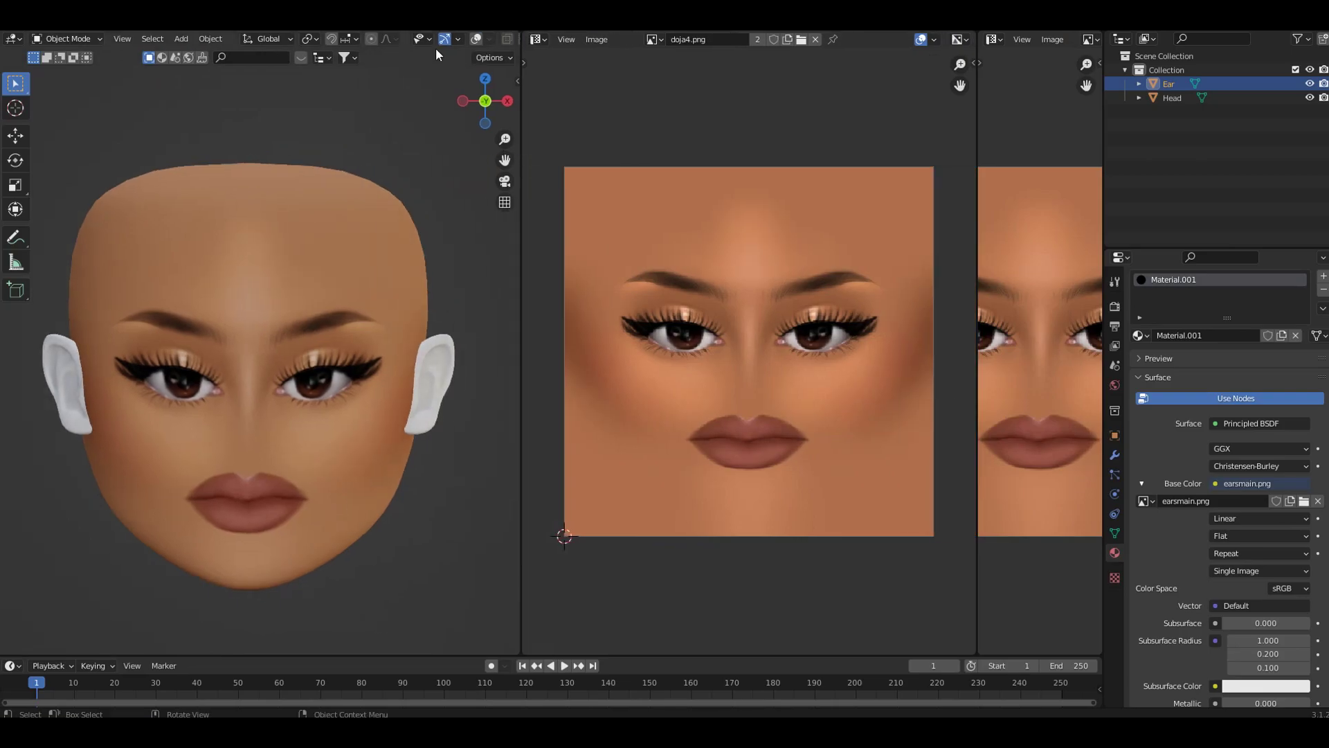
pyautogui.click(475, 40)
pyautogui.click(57, 34)
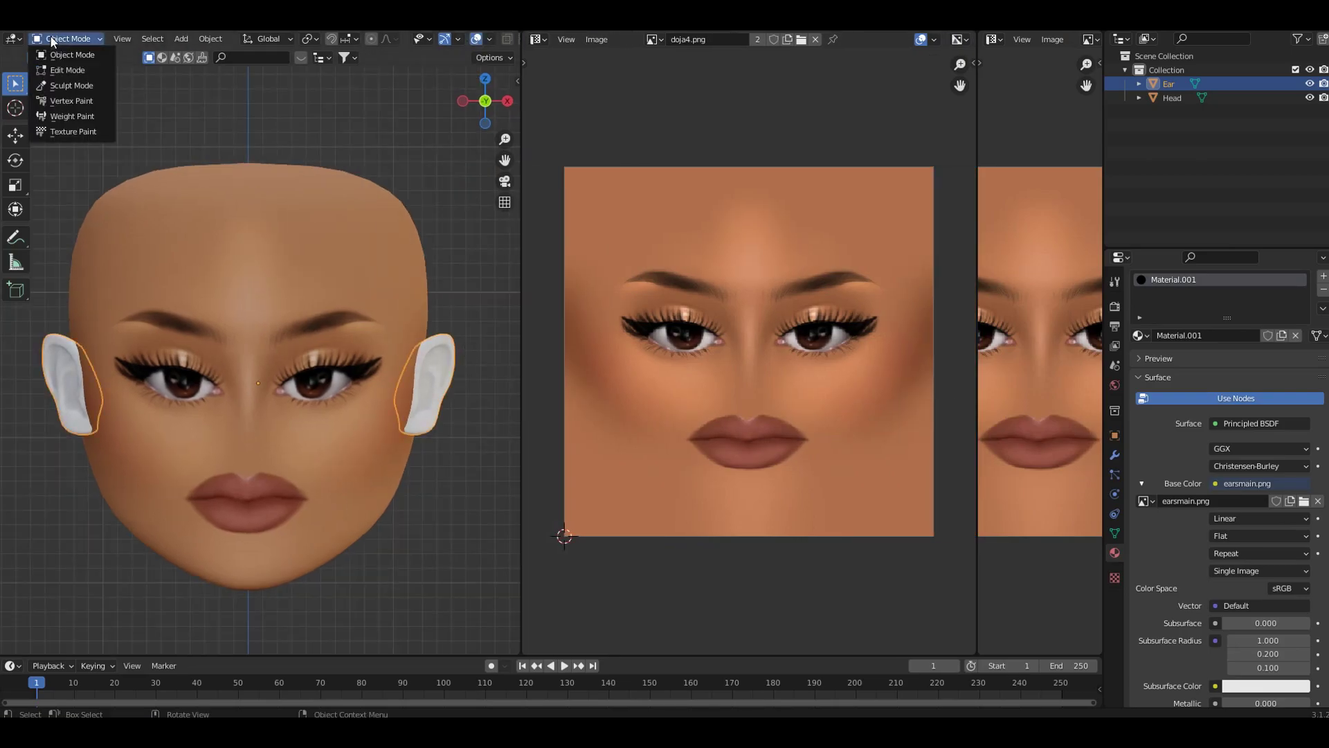
pyautogui.click(538, 40)
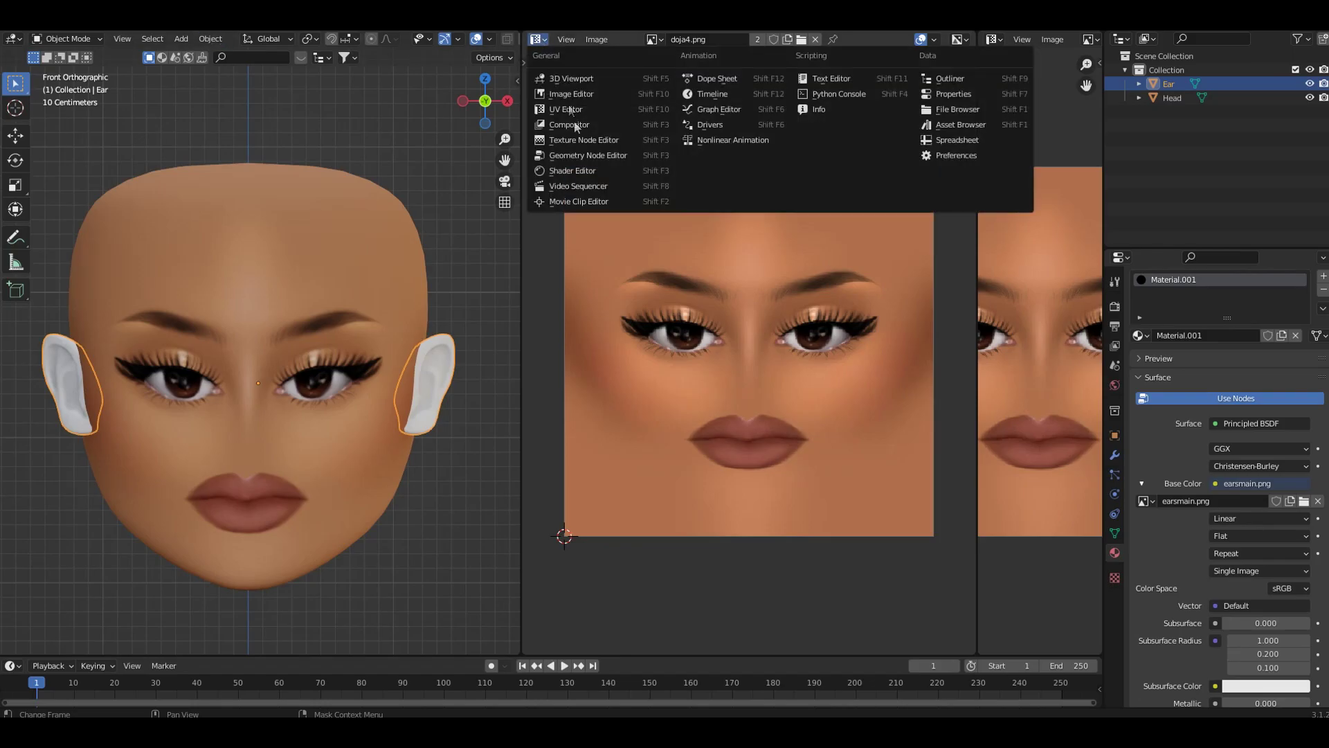
pyautogui.click(572, 170)
pyautogui.scroll(3, 653, 226)
pyautogui.moveTo(590, 235); pyautogui.dragTo(714, 164, button='middle')
pyautogui.click(715, 165)
pyautogui.scroll(2, 714, 165)
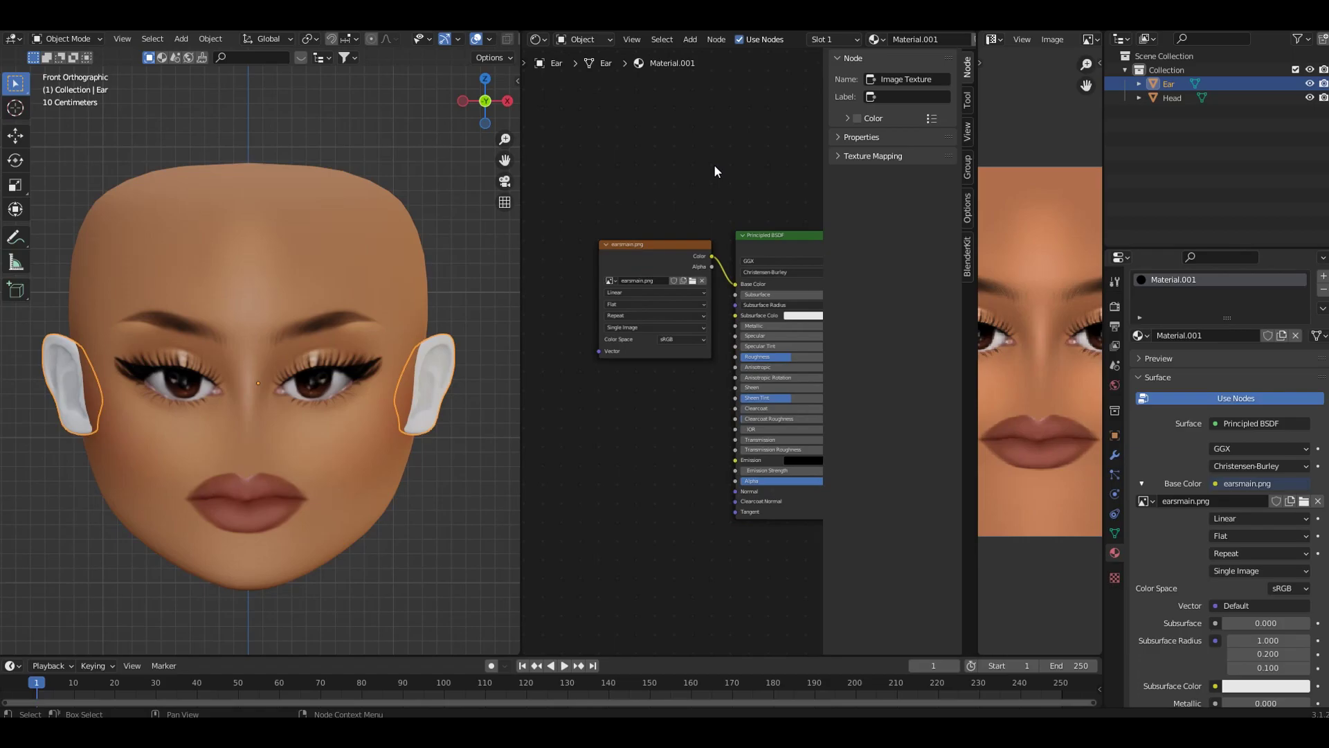
# - Insert a ColorRamp node between the earsmain.png Image Texture and the Principled BSDF Base Color
pyautogui.hotkey('shift', 'a')
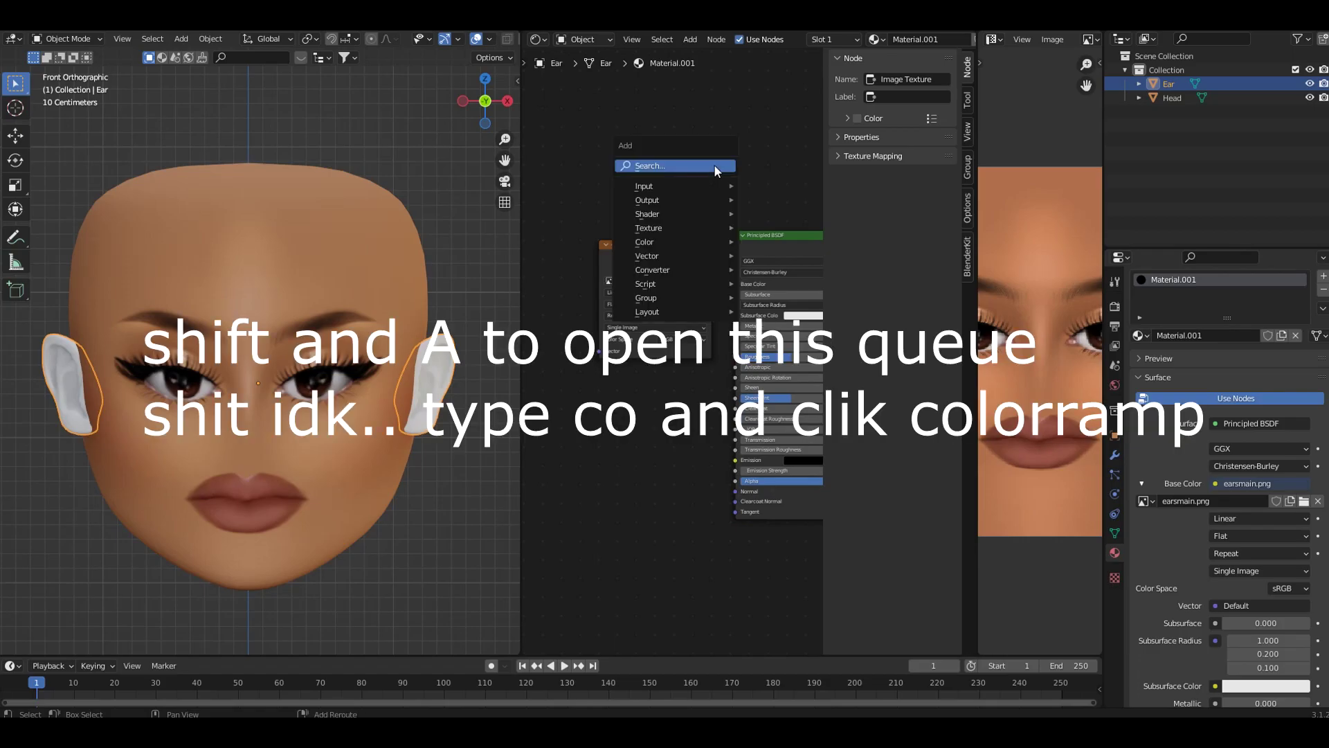
pyautogui.write('co')
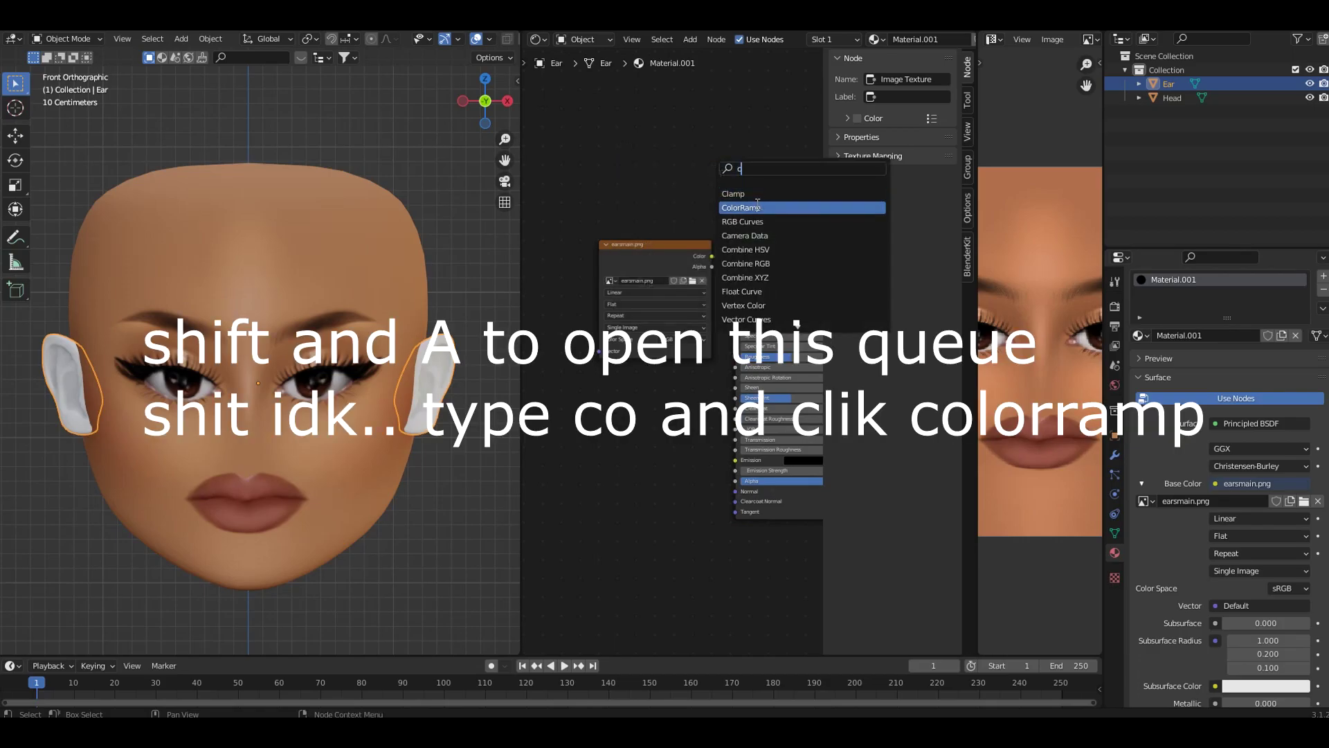
pyautogui.click(762, 205)
pyautogui.click(726, 270)
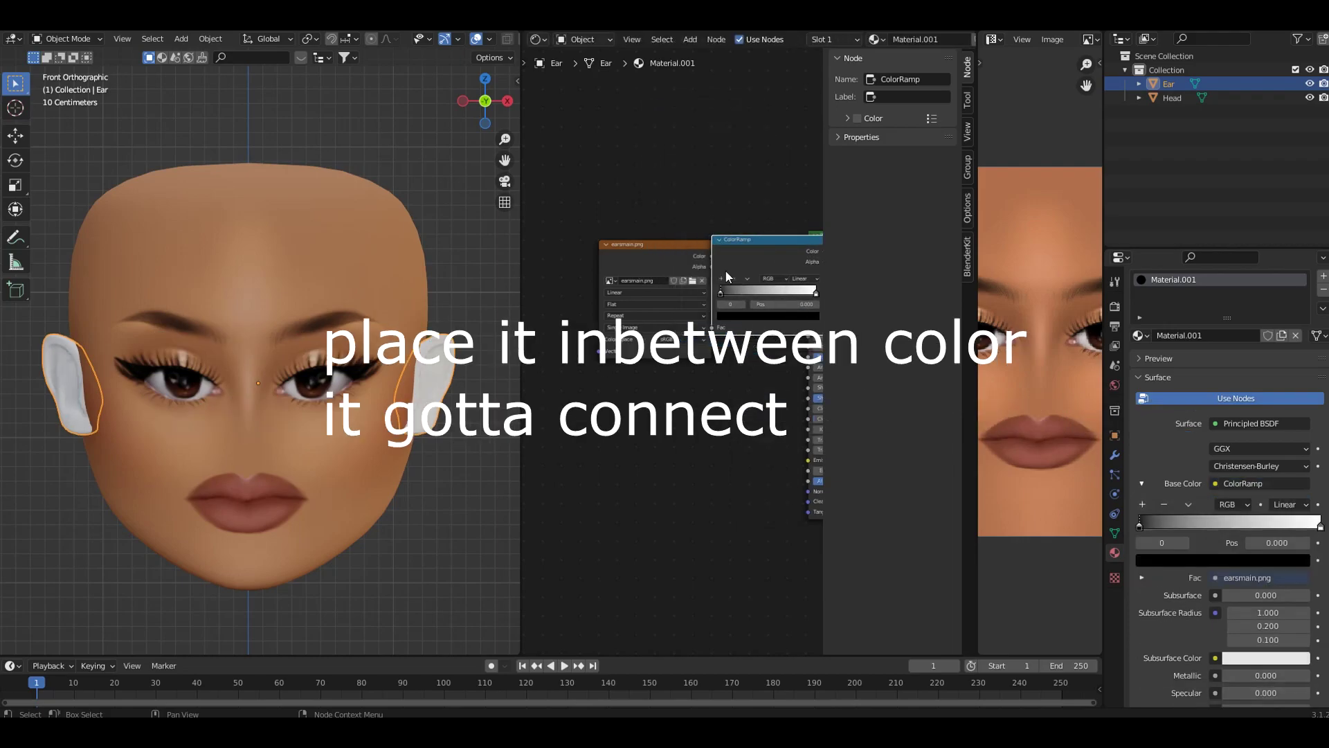
pyautogui.moveTo(768, 205); pyautogui.dragTo(695, 186, button='middle')
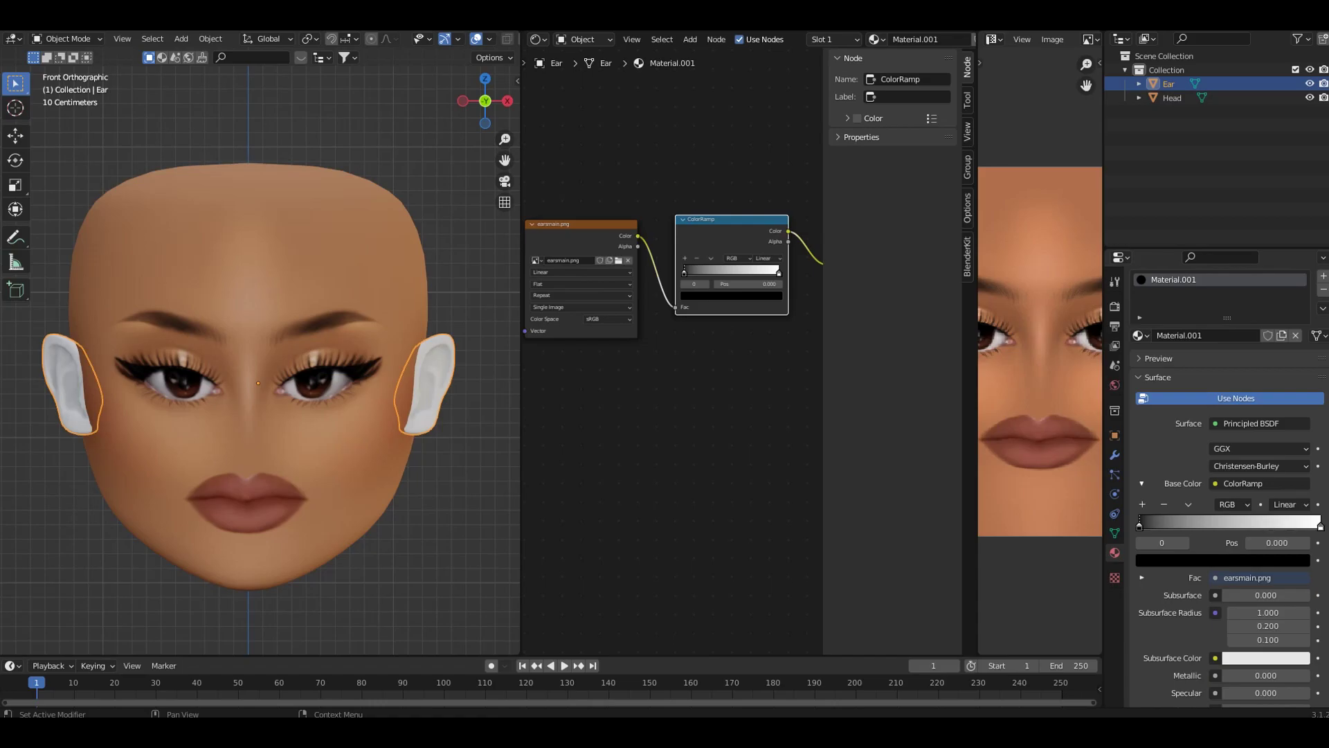
pyautogui.click(653, 384)
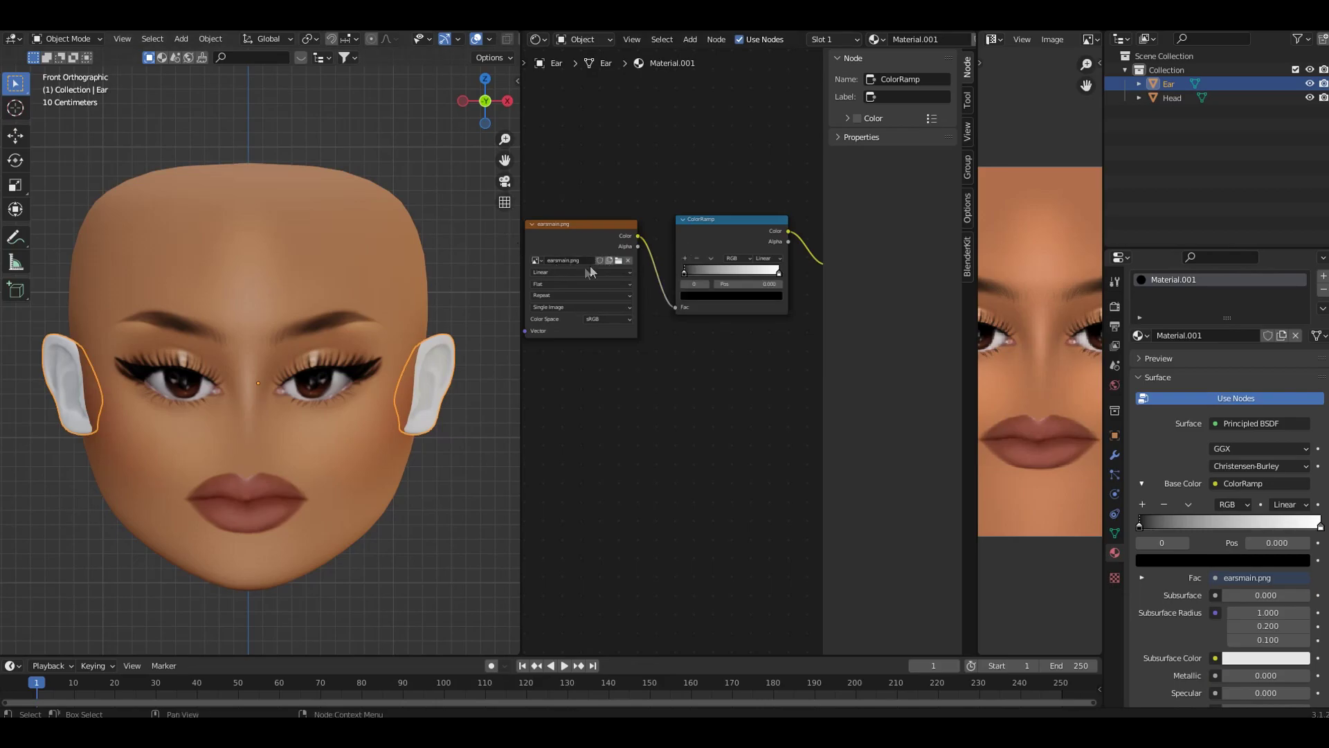
# - Eyedrop the face's skin tone into the ColorRamp's white stop so the ears match
pyautogui.click(778, 272)
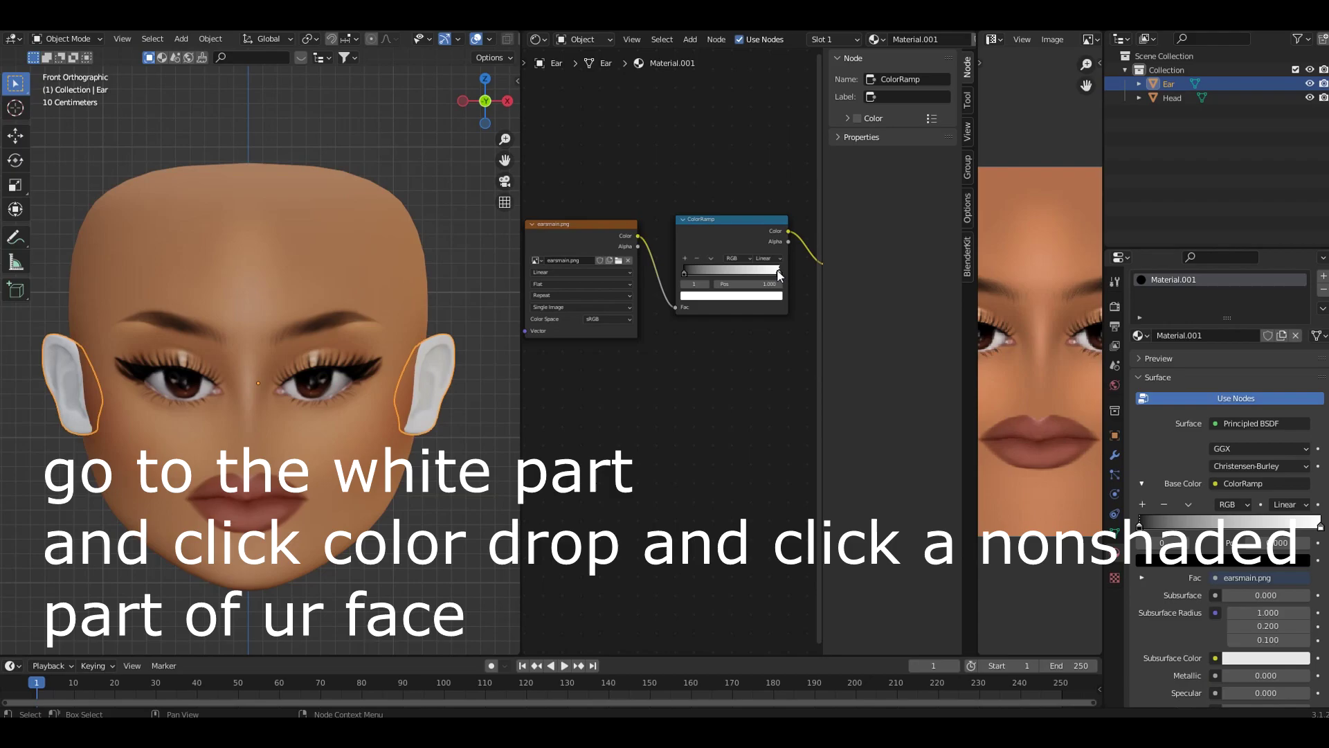
pyautogui.click(773, 297)
pyautogui.click(760, 254)
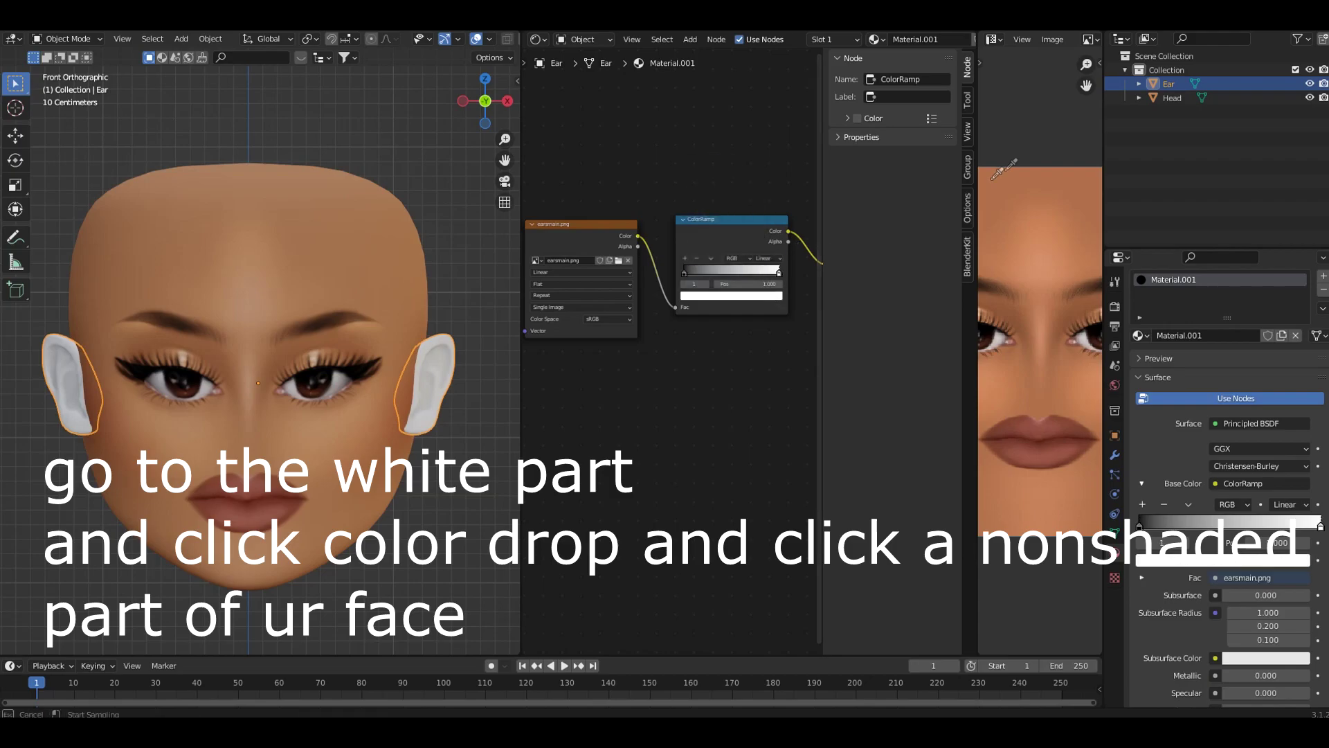
pyautogui.click(1004, 184)
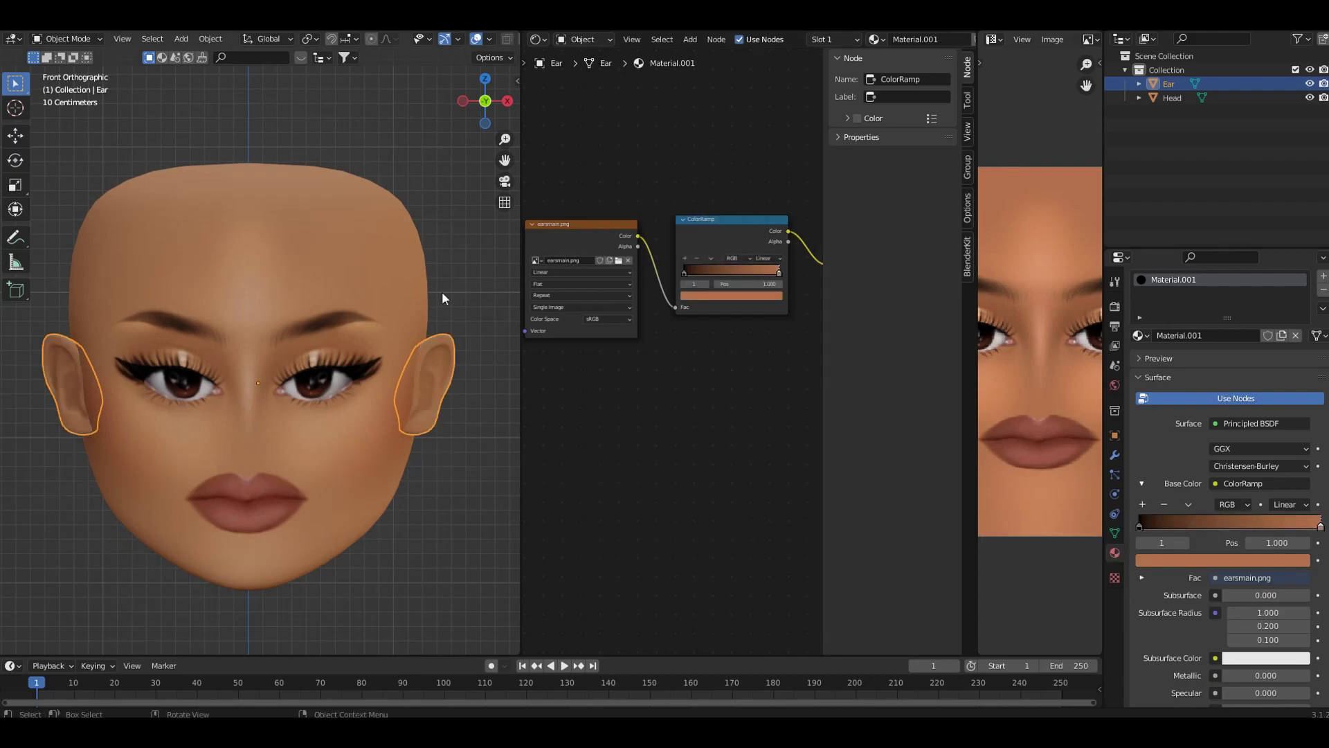
pyautogui.scroll(-2, 430, 301)
pyautogui.scroll(3, 393, 306)
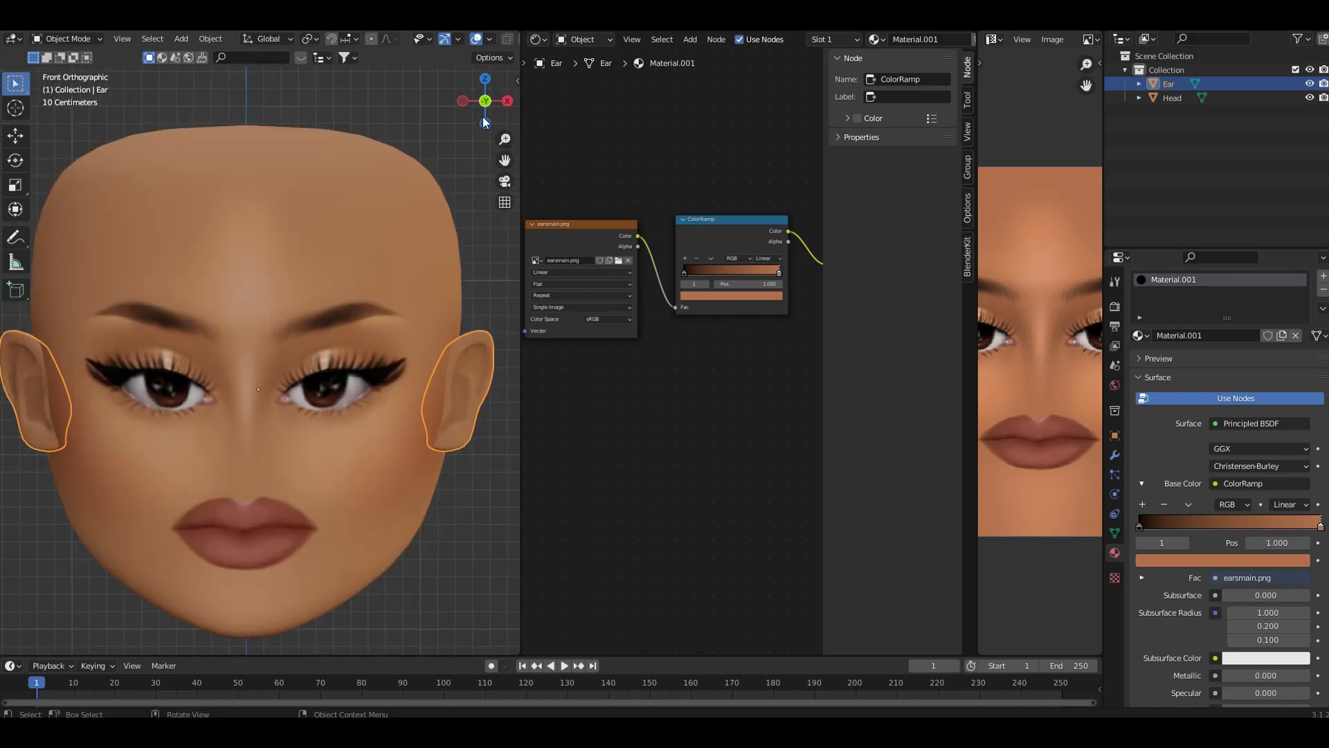
pyautogui.click(393, 97)
pyautogui.scroll(-2, 389, 118)
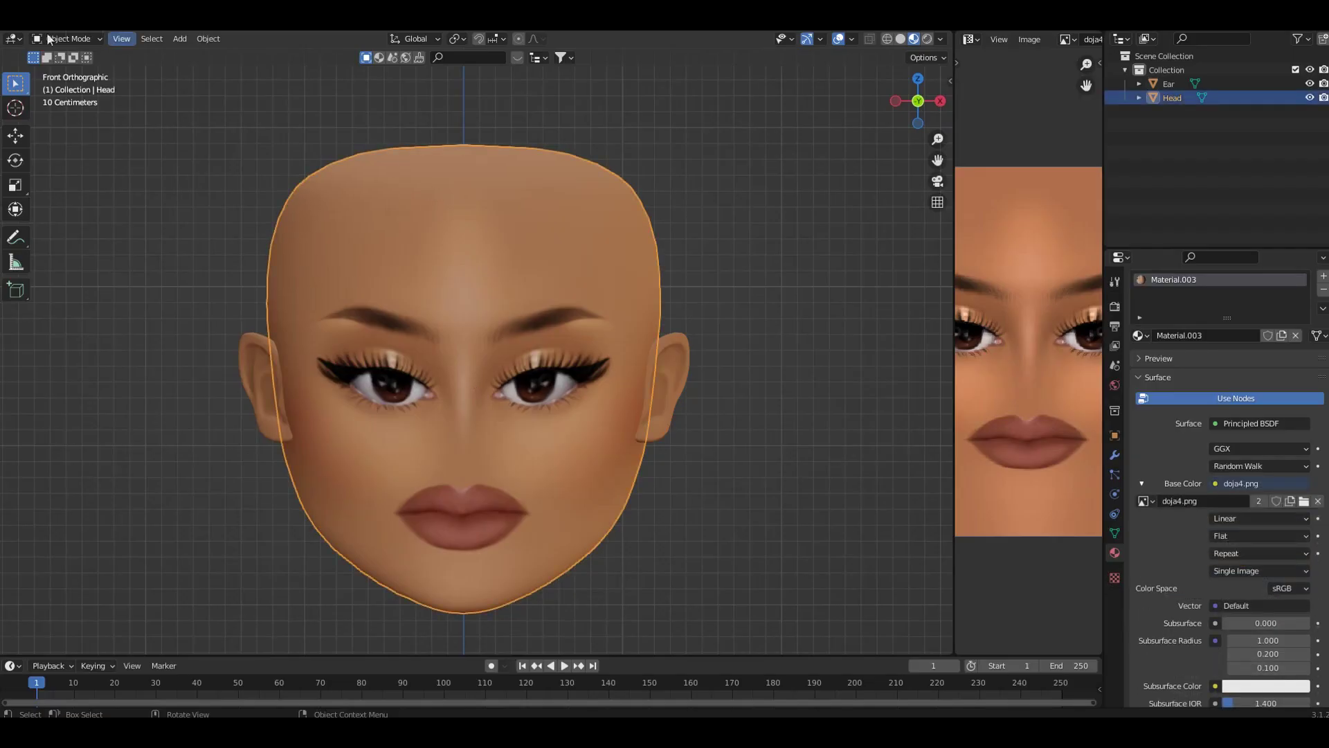
# - Switch the Head to Sculpt Mode with the Grab brush at a 125 px radius
pyautogui.click(66, 38)
pyautogui.click(58, 86)
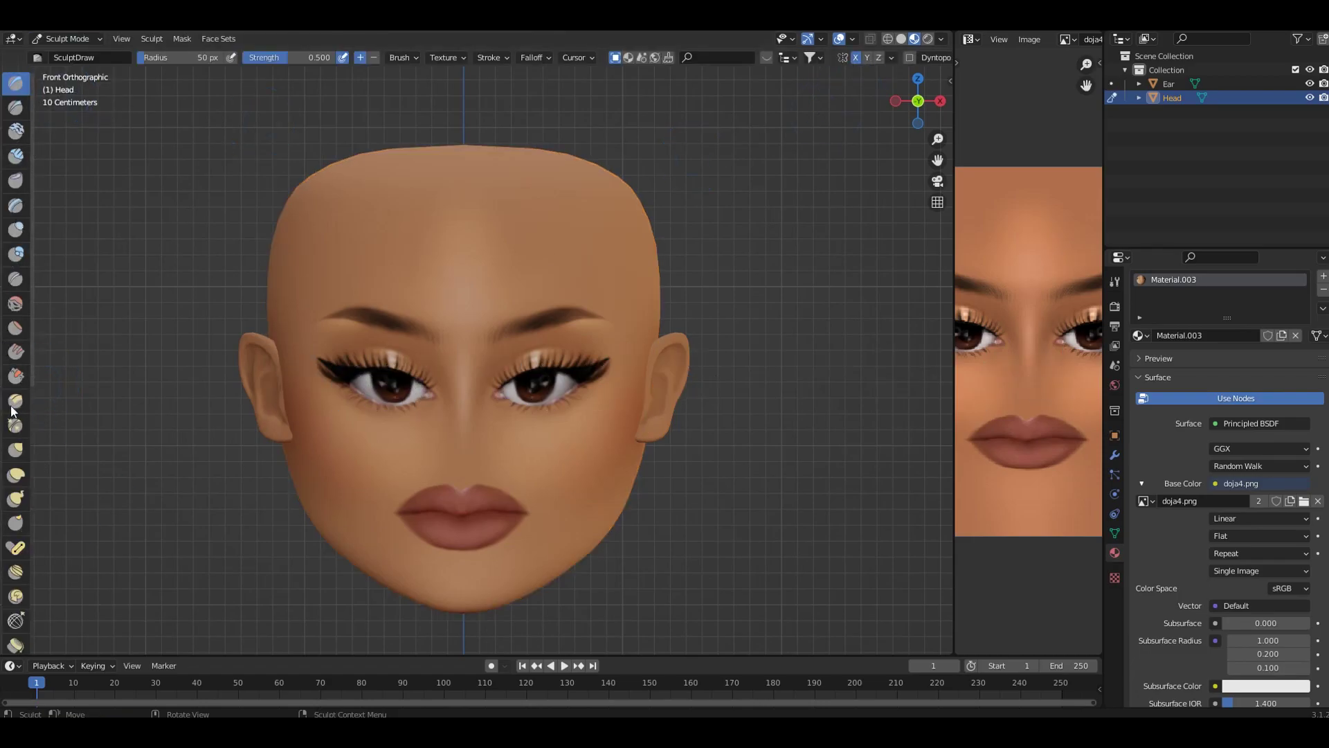
pyautogui.click(16, 449)
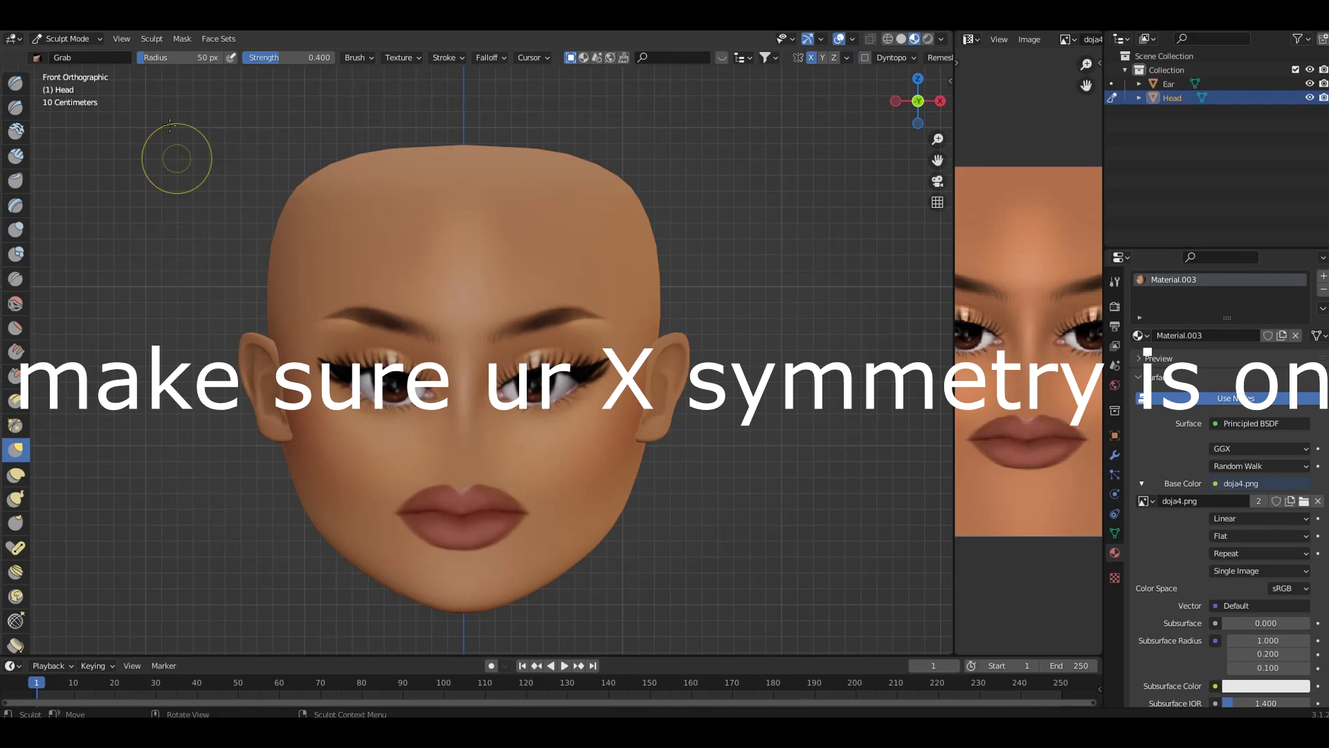
pyautogui.click(166, 57)
pyautogui.write('125')
pyautogui.press('Return')
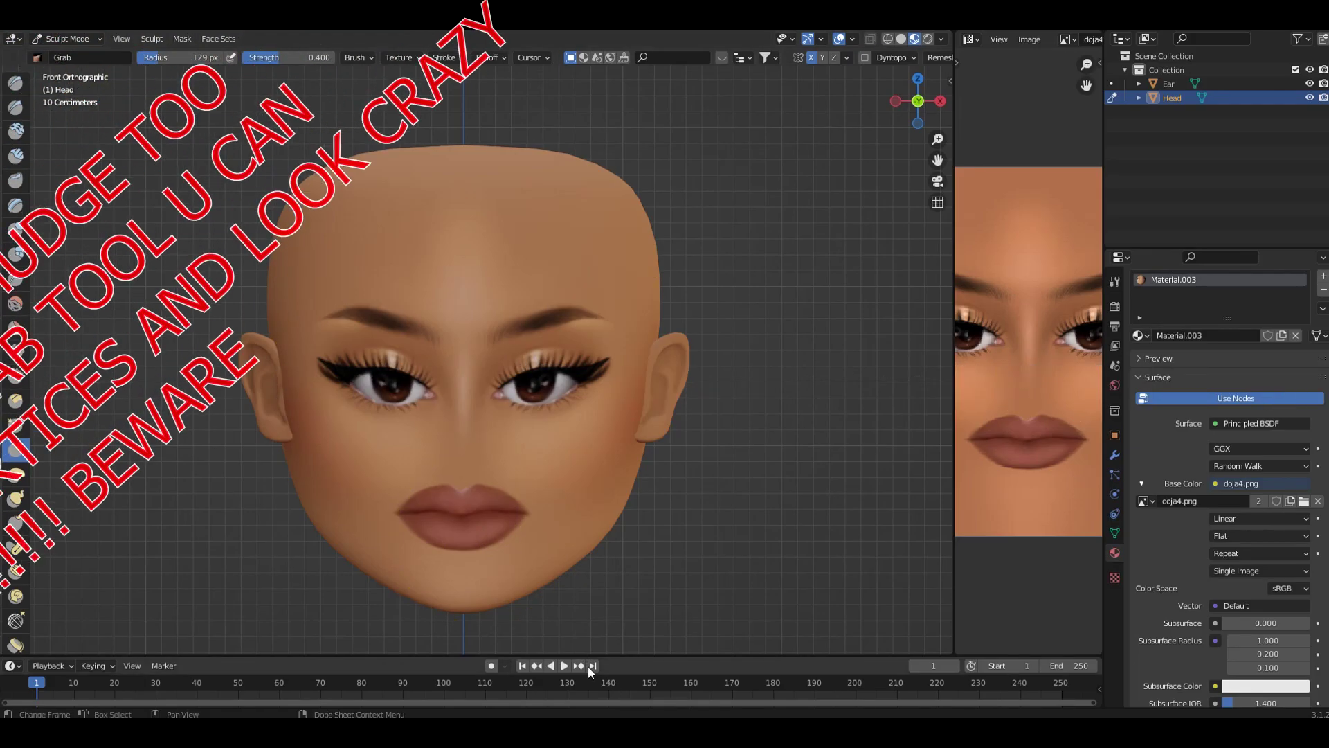
# - Grab-sculpt the right jaw outline, pull out the right cheek and nudge the jaw near the chin
pyautogui.moveTo(562, 576); pyautogui.dragTo(546, 567)
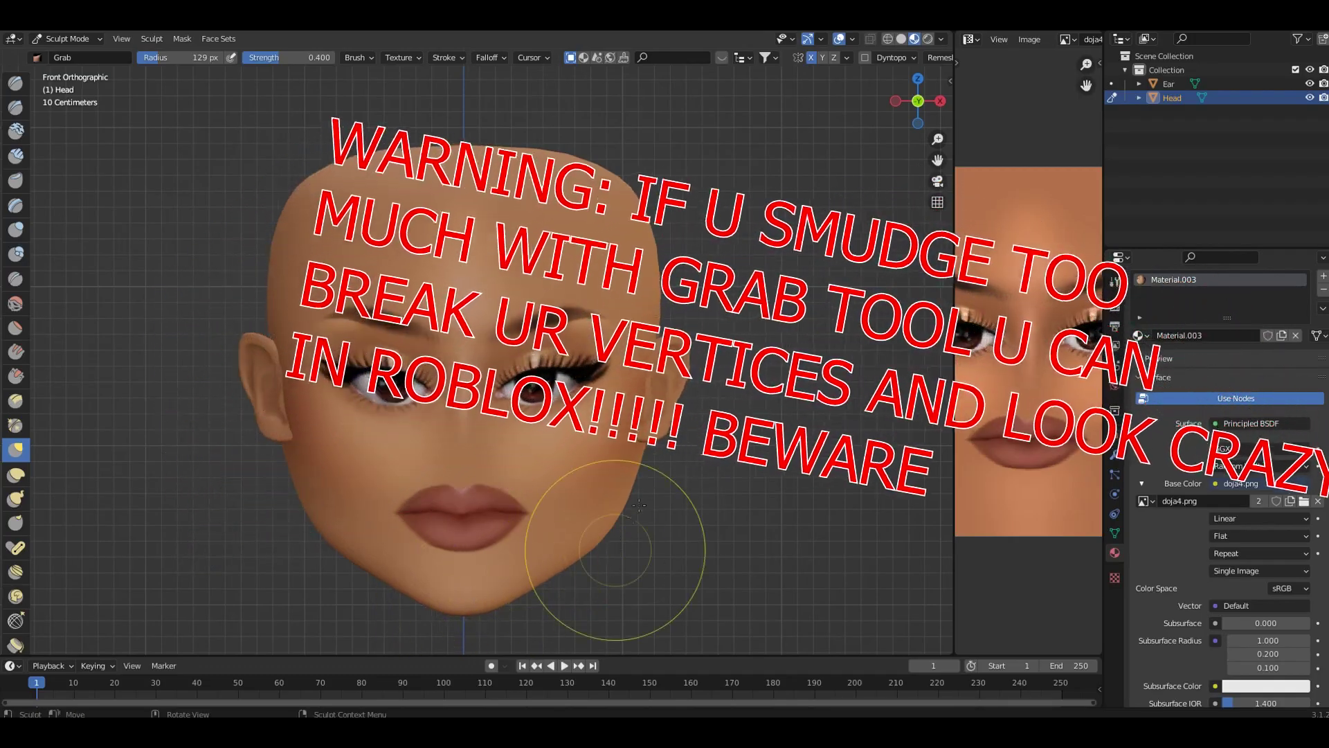
pyautogui.moveTo(632, 474); pyautogui.dragTo(622, 470)
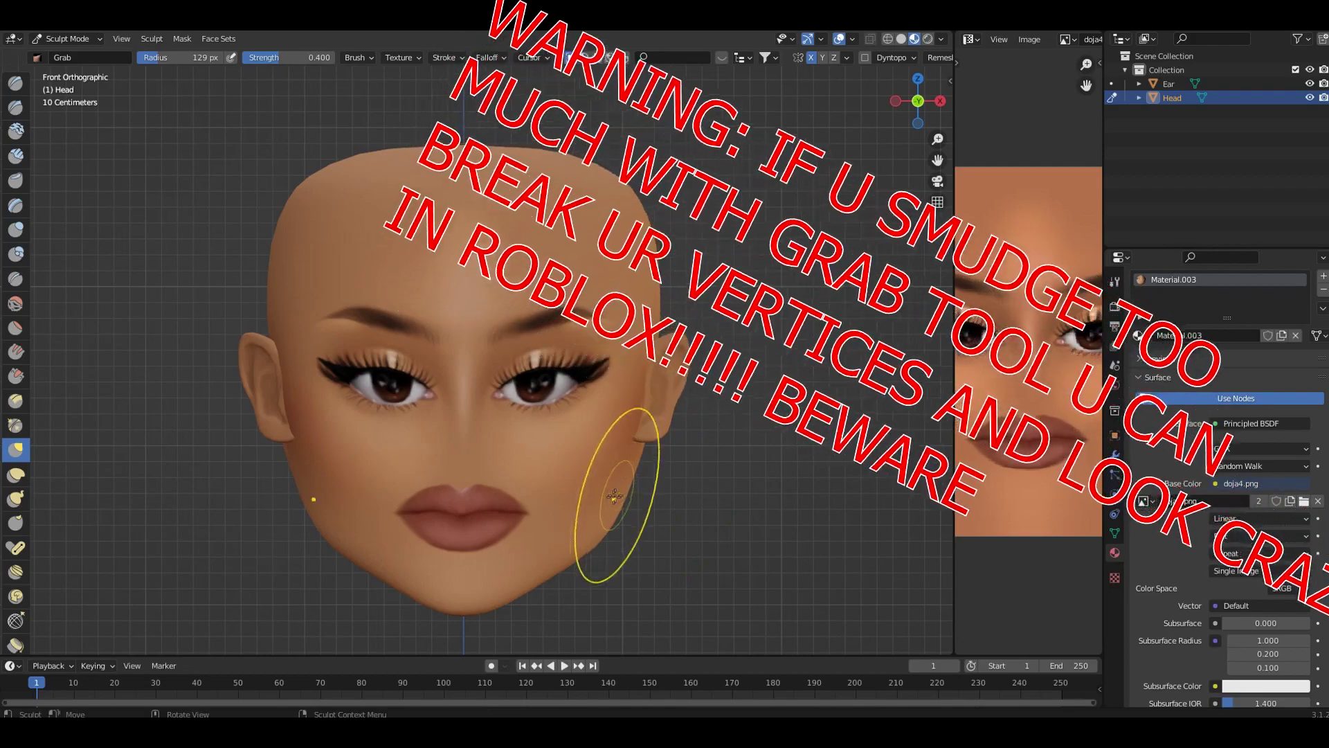
pyautogui.moveTo(607, 518); pyautogui.dragTo(598, 513)
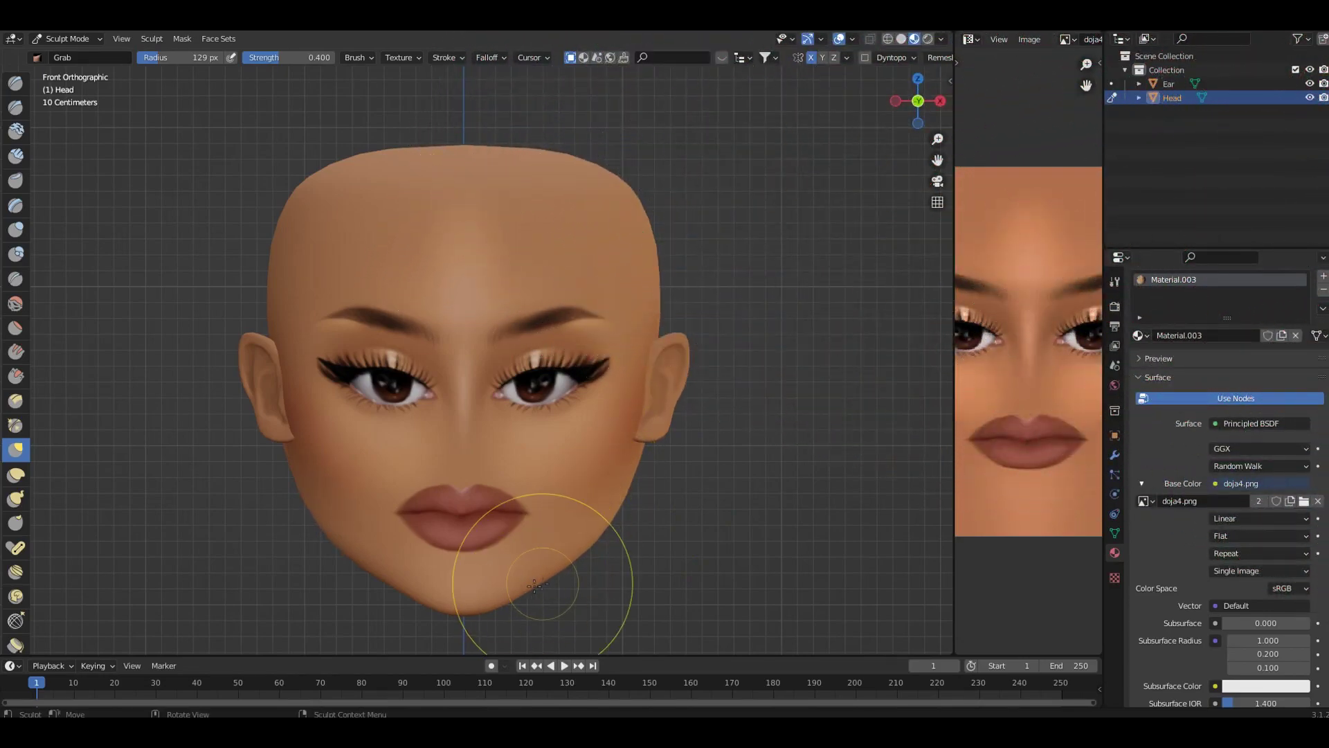
pyautogui.press('b')
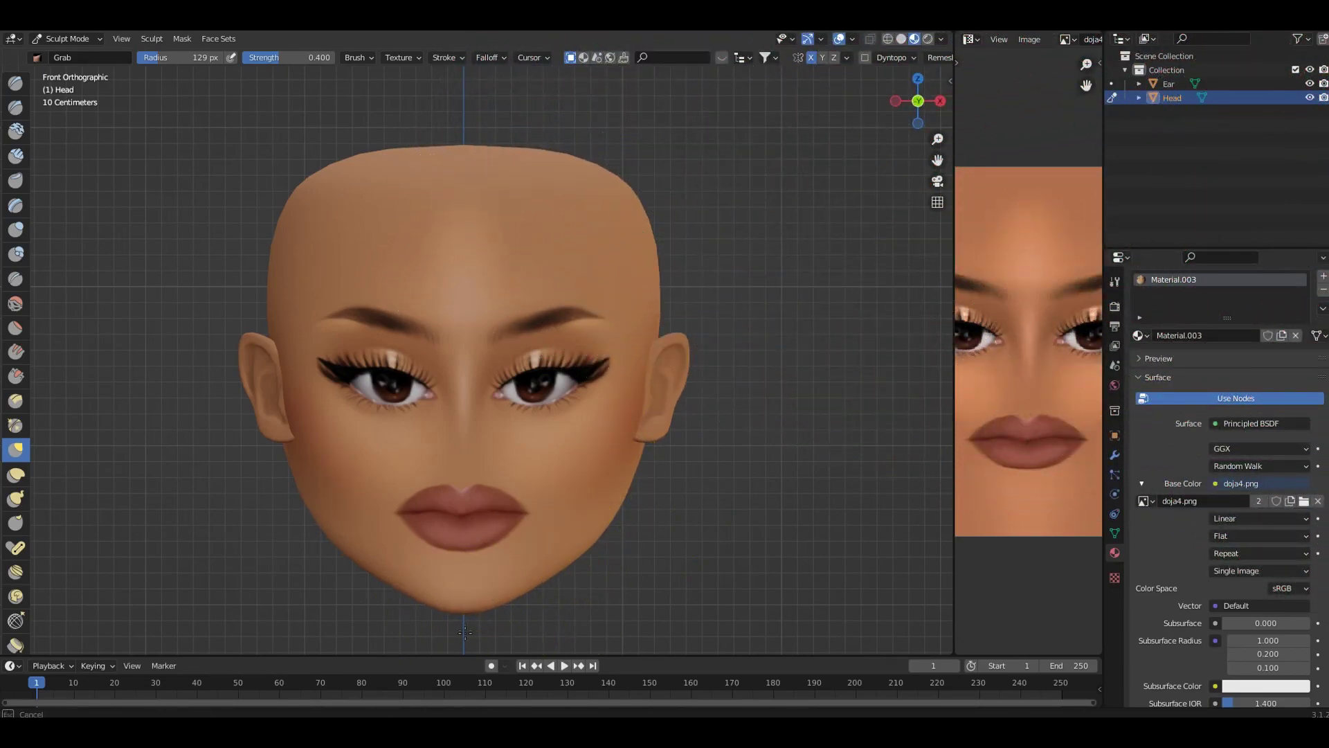
# - Pull the mouth corners slightly down and the eyeliner wings outward and down
pyautogui.moveTo(466, 617); pyautogui.dragTo(465, 616)
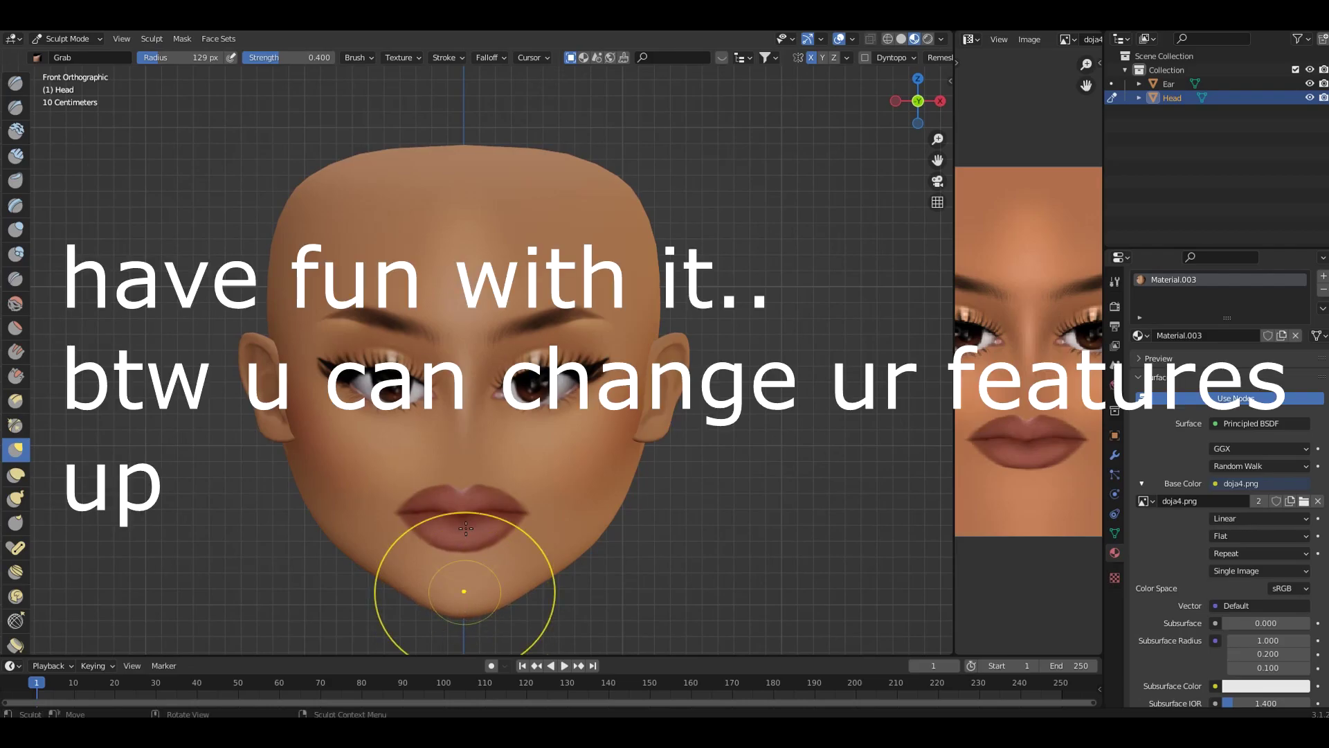
pyautogui.moveTo(524, 517); pyautogui.dragTo(527, 531)
pyautogui.press('Escape')
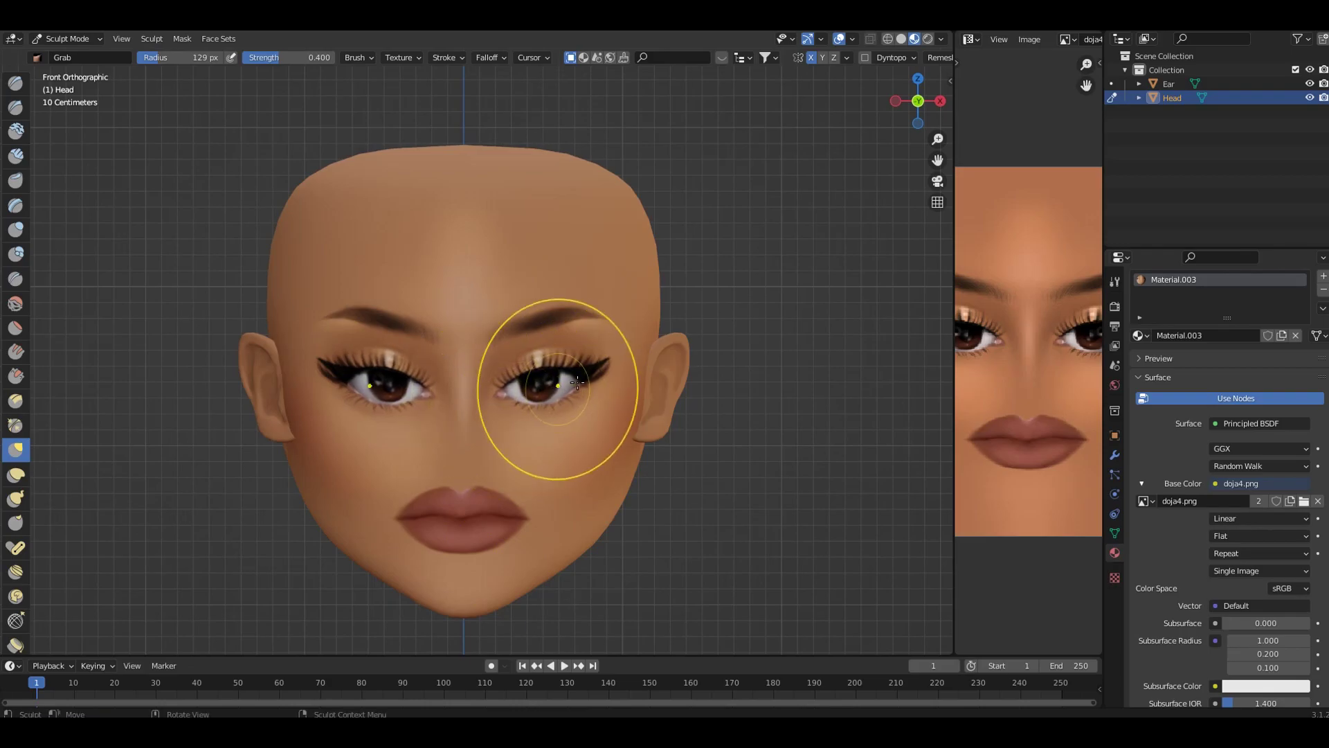
pyautogui.moveTo(605, 364); pyautogui.dragTo(609, 372)
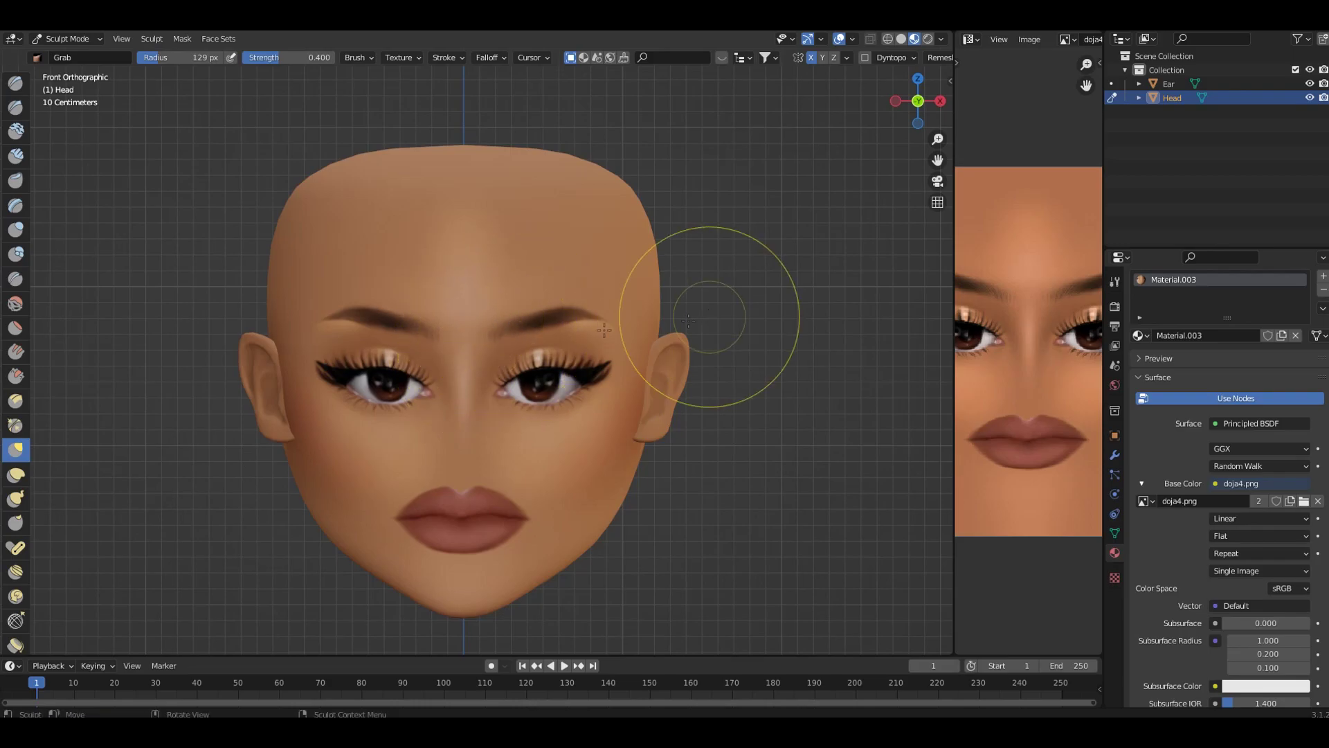
# - Reshape the left cheek, left jaw and face edge near the left ear with Grab strokes
pyautogui.moveTo(267, 475); pyautogui.dragTo(242, 467, button='middle')
pyautogui.moveTo(199, 469); pyautogui.dragTo(169, 466)
pyautogui.moveTo(226, 504); pyautogui.dragTo(326, 595, button='middle')
pyautogui.moveTo(308, 471); pyautogui.dragTo(298, 472)
pyautogui.moveTo(272, 315); pyautogui.dragTo(262, 314)
pyautogui.moveTo(298, 374); pyautogui.dragTo(320, 378, button='middle')
pyautogui.moveTo(292, 321); pyautogui.dragTo(295, 322)
# - Check the head from the front, then return it to Object Mode and deselect it
pyautogui.scroll(-1, 298, 325)
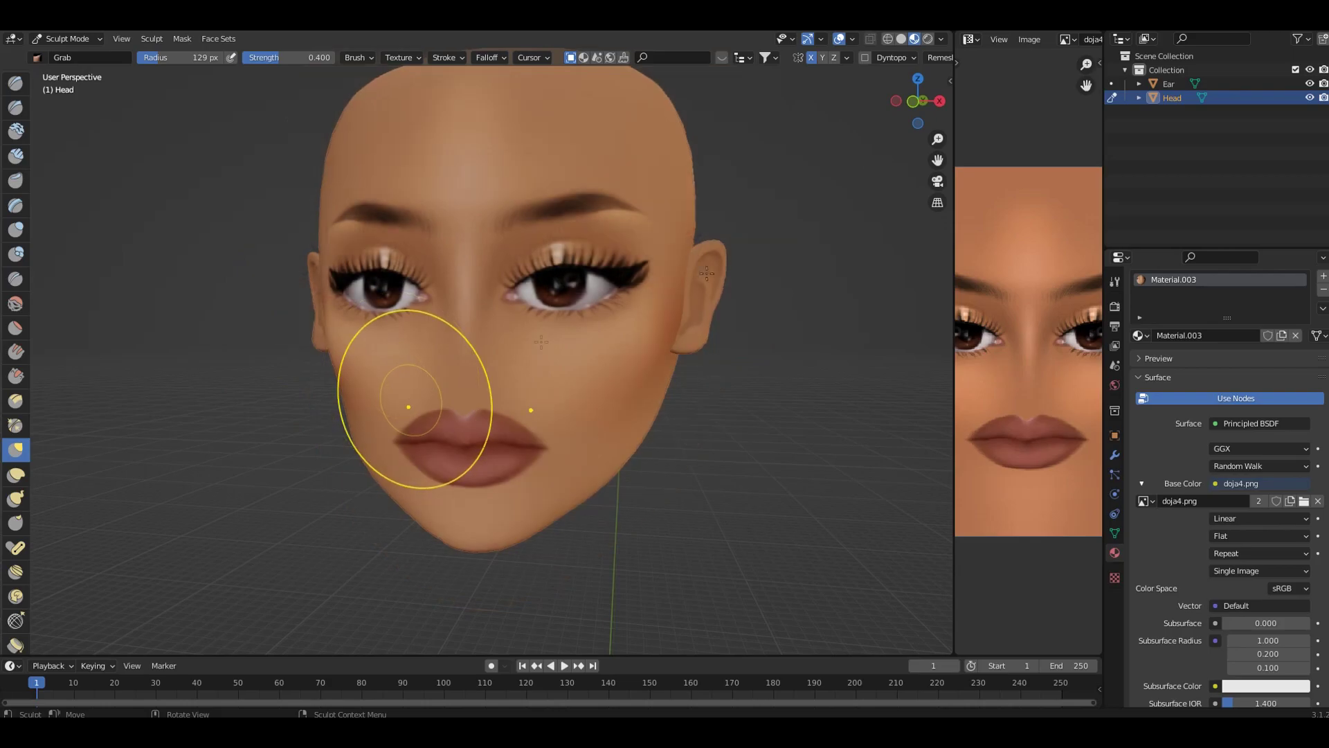
pyautogui.click(913, 101)
pyautogui.scroll(4, 712, 350)
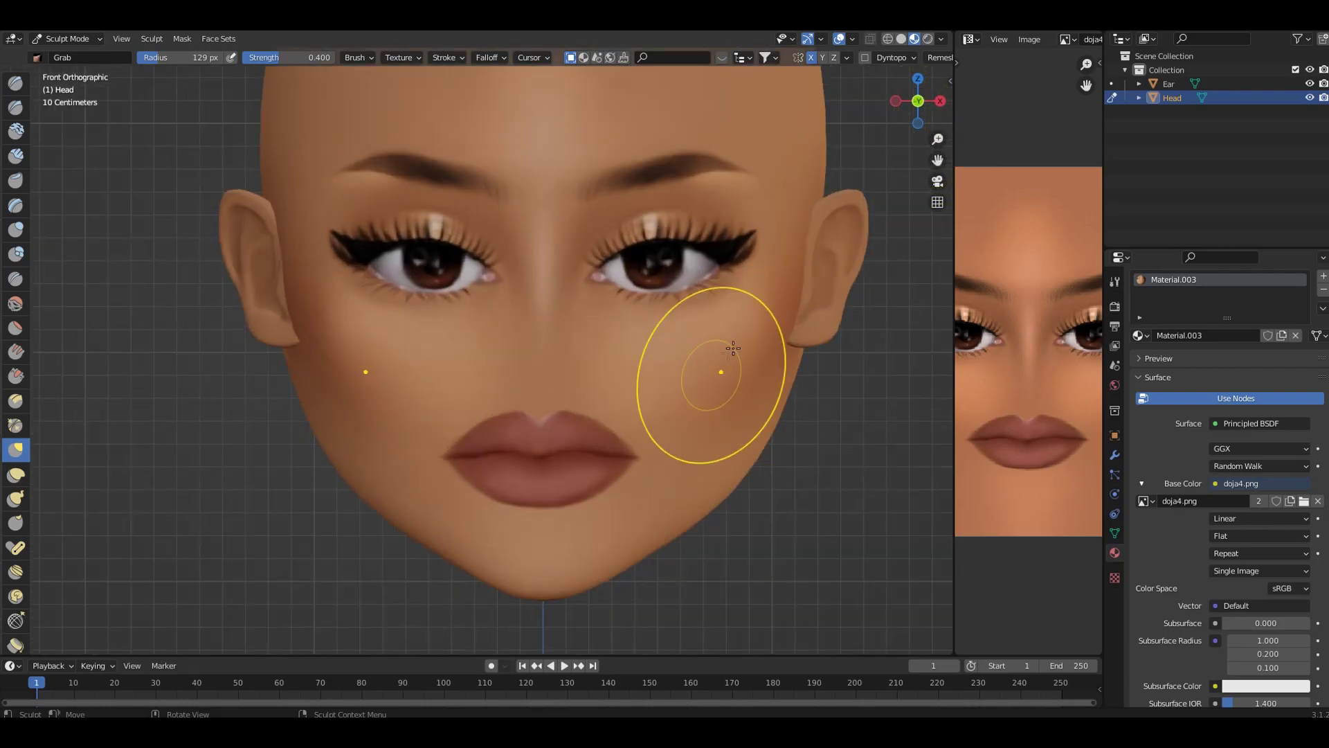
pyautogui.scroll(-2, 665, 408)
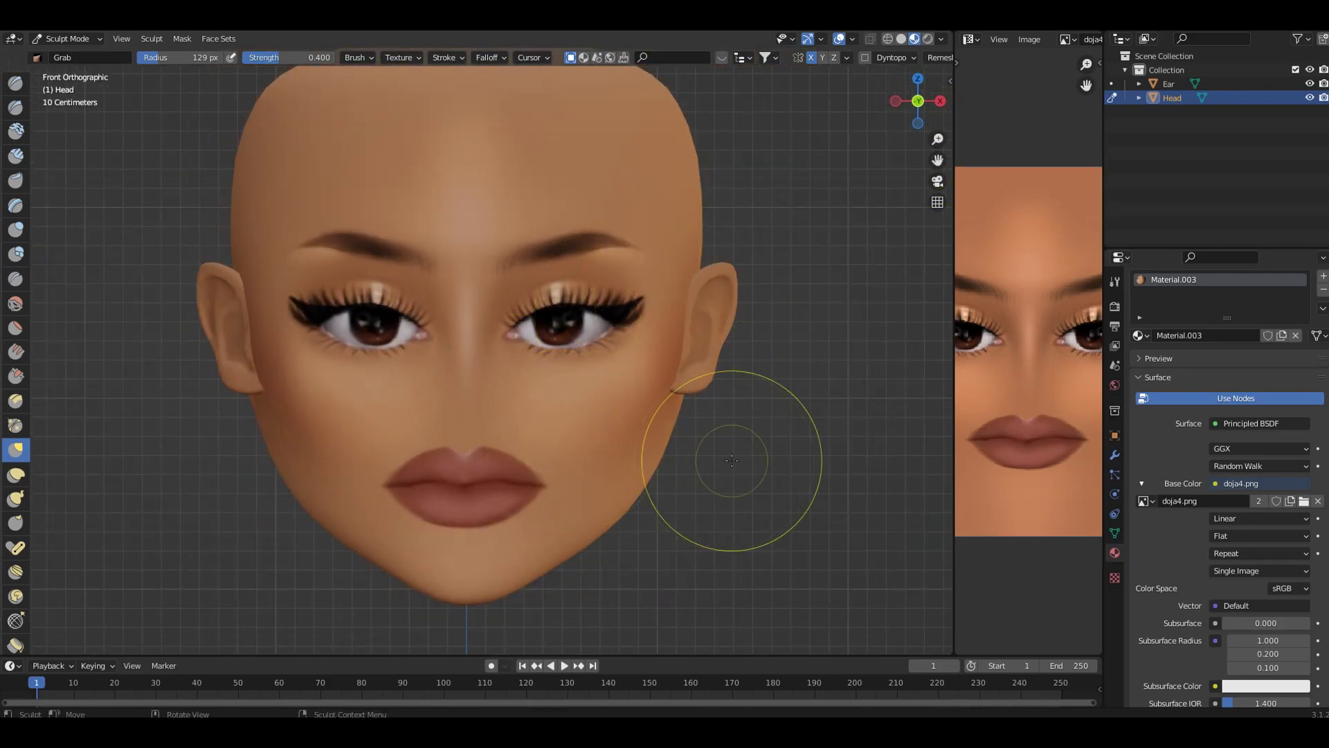
pyautogui.scroll(-1, 709, 478)
pyautogui.moveTo(707, 471)
pyautogui.keyDown('shift'); pyautogui.mouseDown(button='middle')
pyautogui.moveTo(694, 497)
pyautogui.moveTo(703, 491)
pyautogui.moveTo(681, 490)
pyautogui.mouseUp(button='middle'); pyautogui.keyUp('shift')
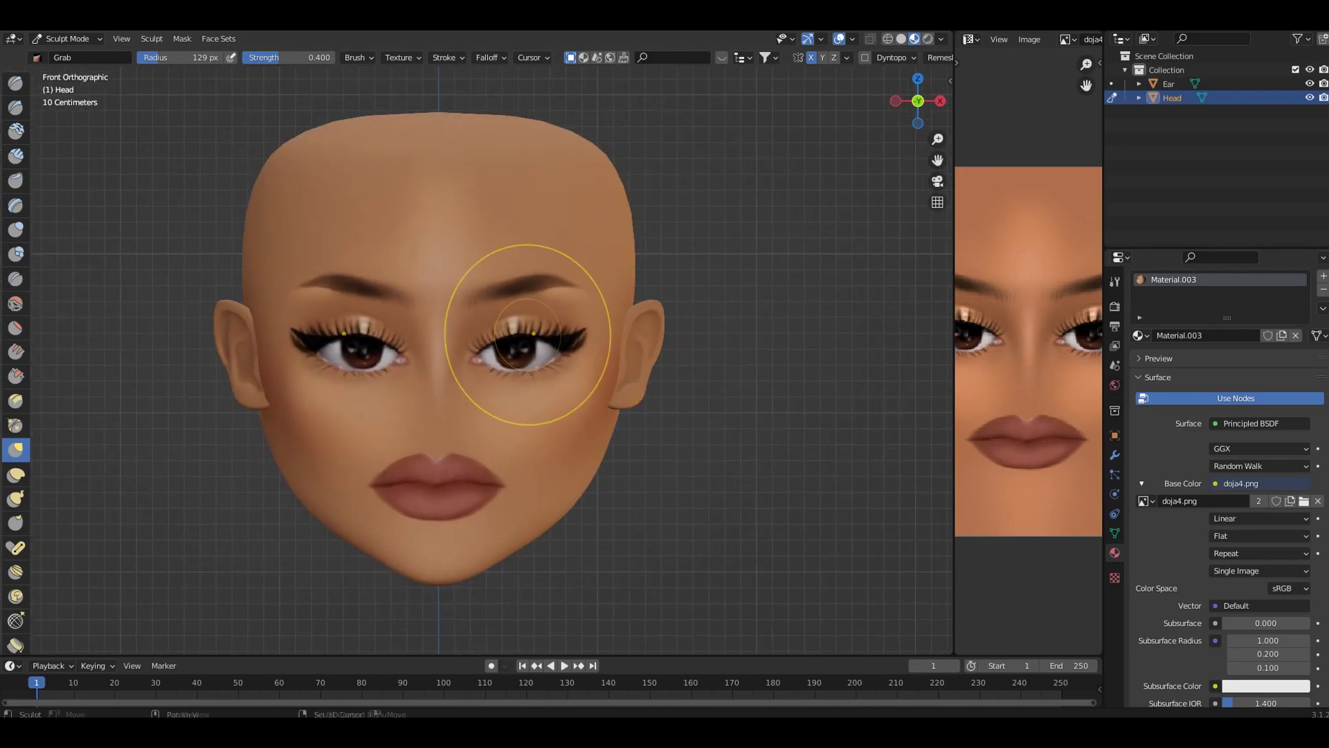
pyautogui.click(68, 42)
pyautogui.click(67, 52)
pyautogui.click(742, 504)
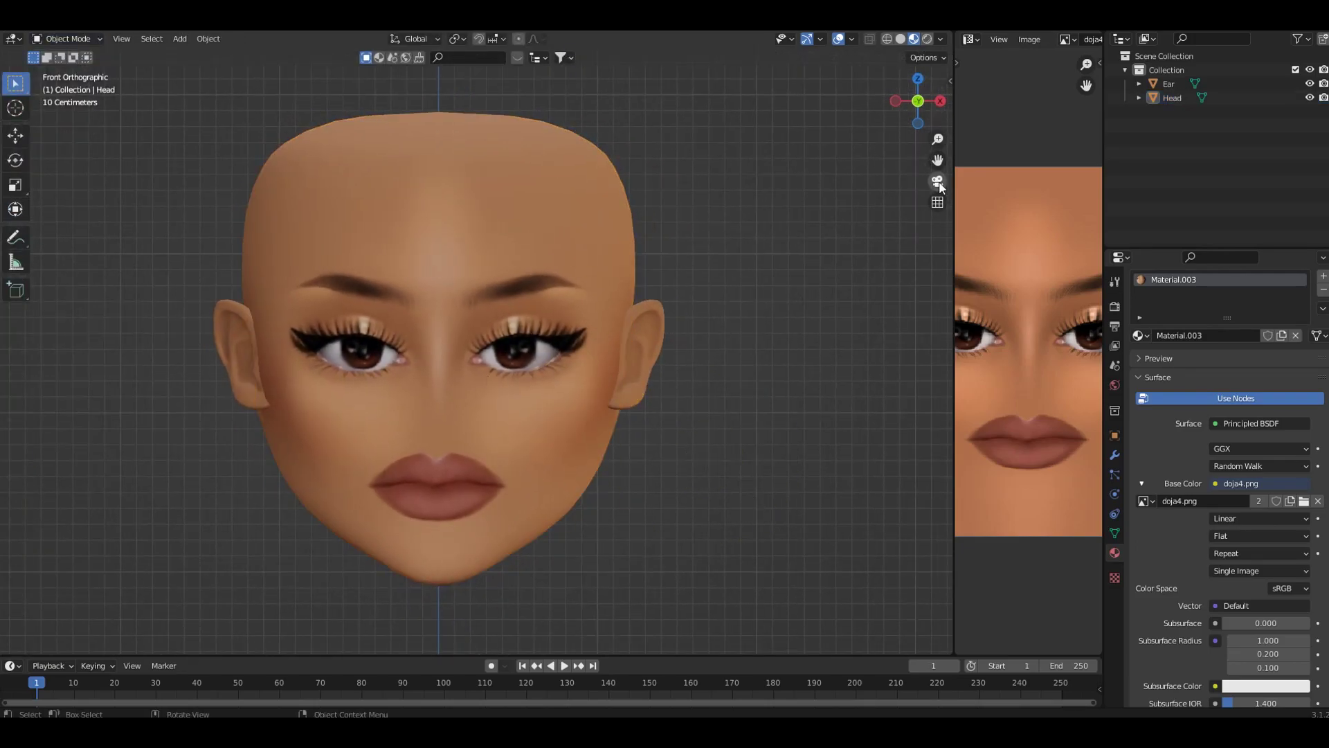
pyautogui.scroll(-3, 831, 445)
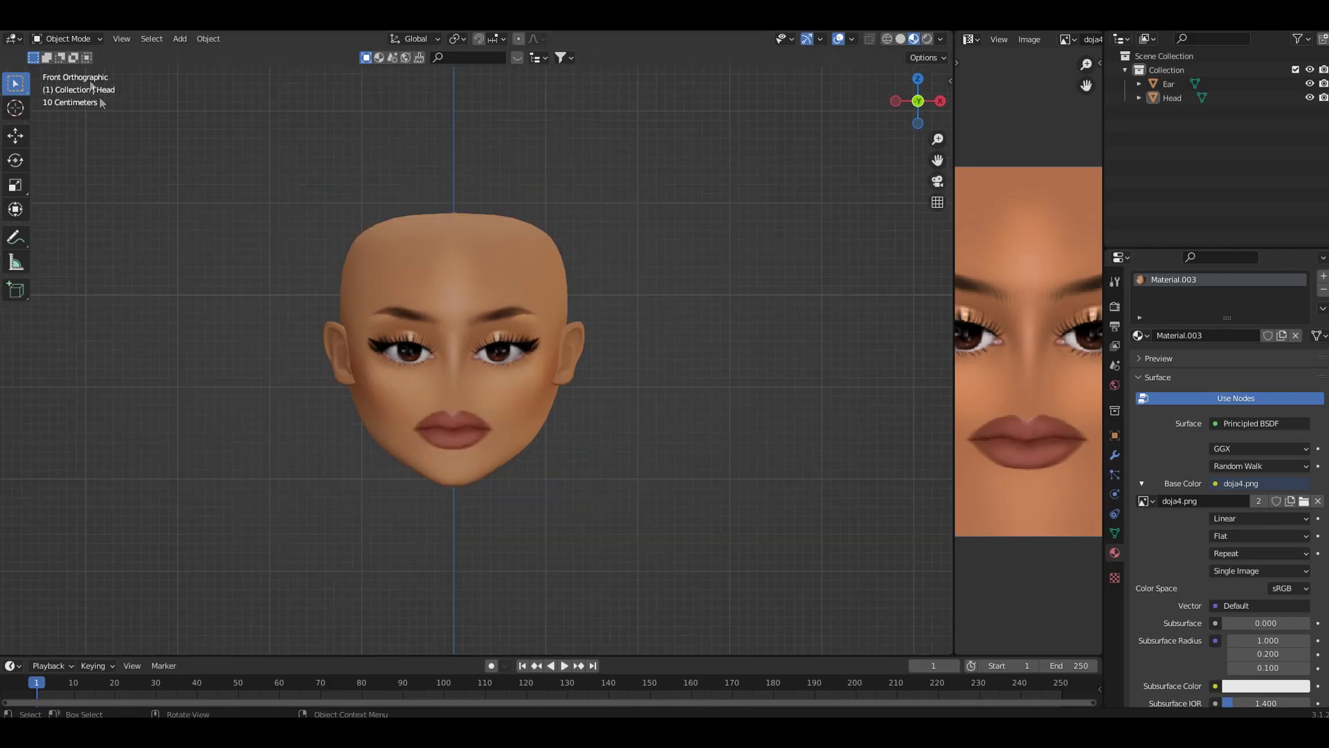
pyautogui.click(62, 41)
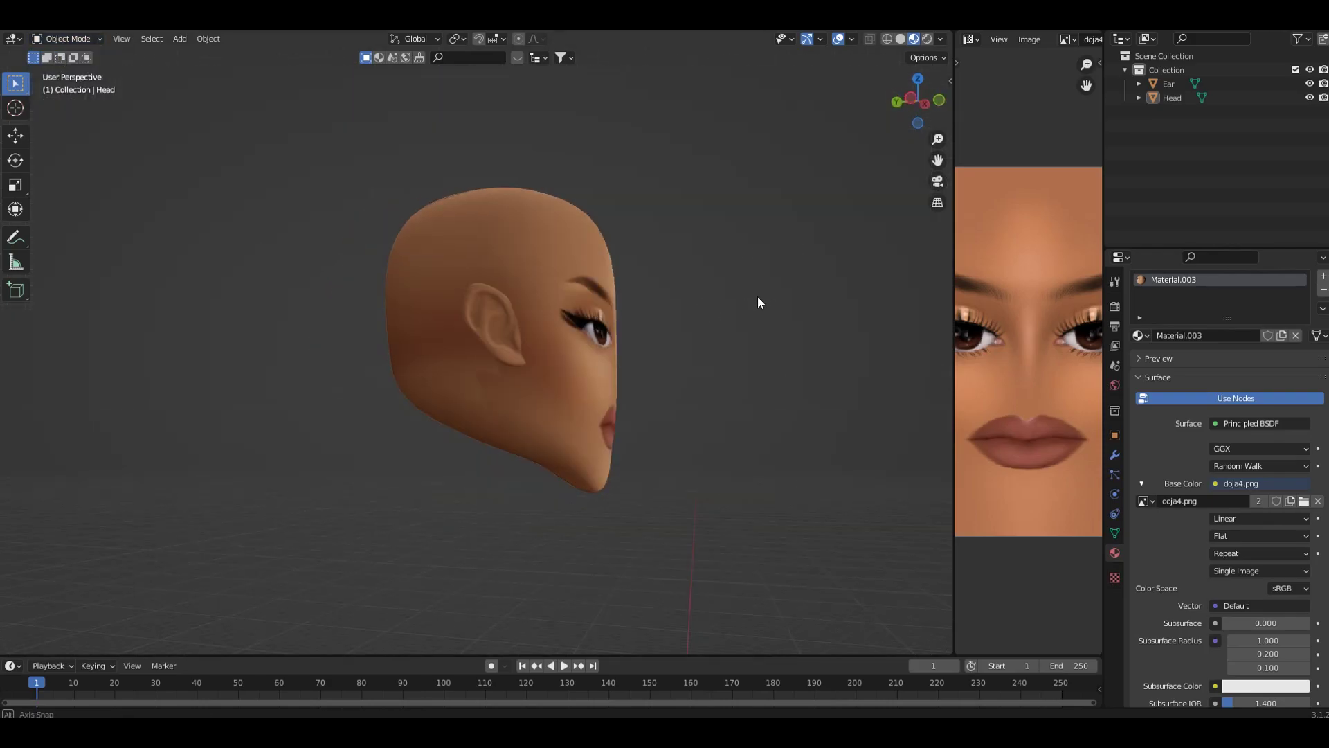